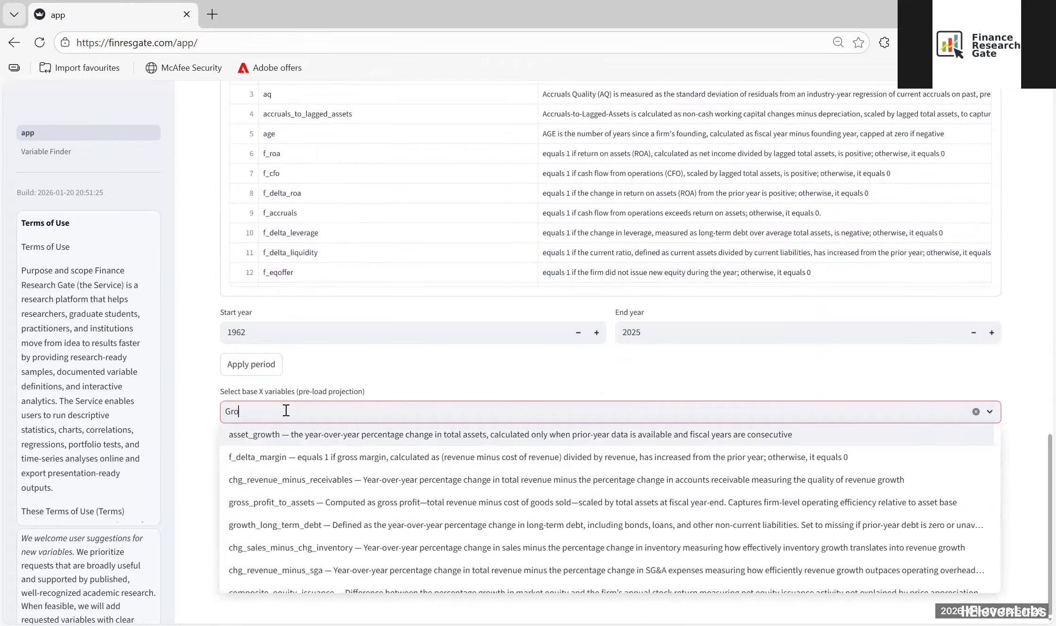
Step: Find gross_profit_to_assets and select it as the base X variable
{"action": "type", "text": "prof"}
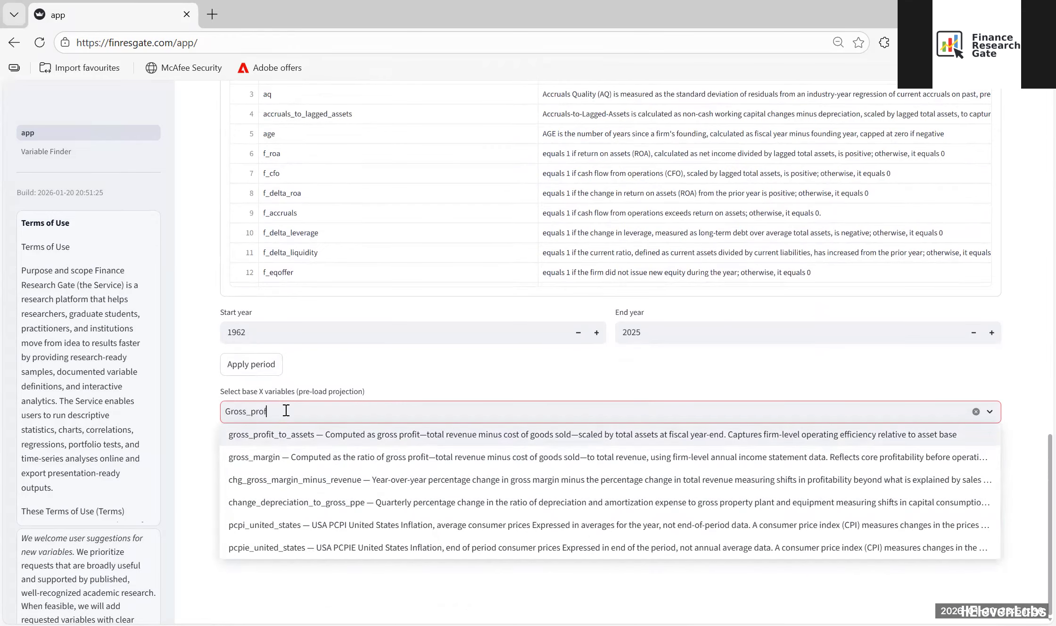
{"action": "type", "text": "it"}
{"action": "left_click", "coordinate": [286, 434]}
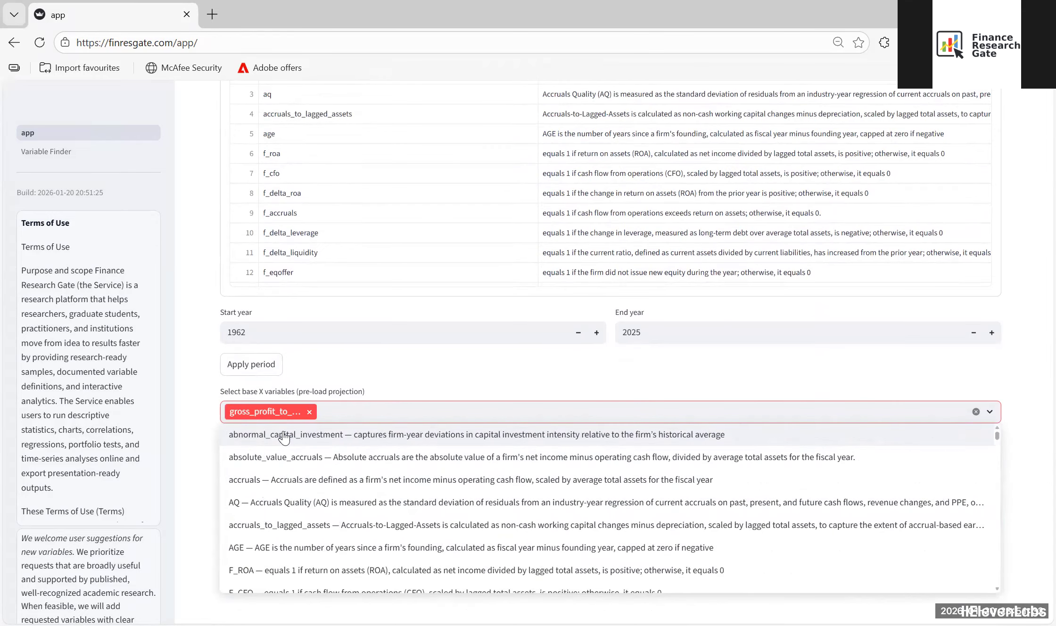
{"action": "left_click", "coordinate": [208, 376]}
Step: Search the base Y variables for "stock" and choose annual_return
{"action": "scroll", "coordinate": [208, 376], "scroll_direction": "down", "scroll_amount": 3}
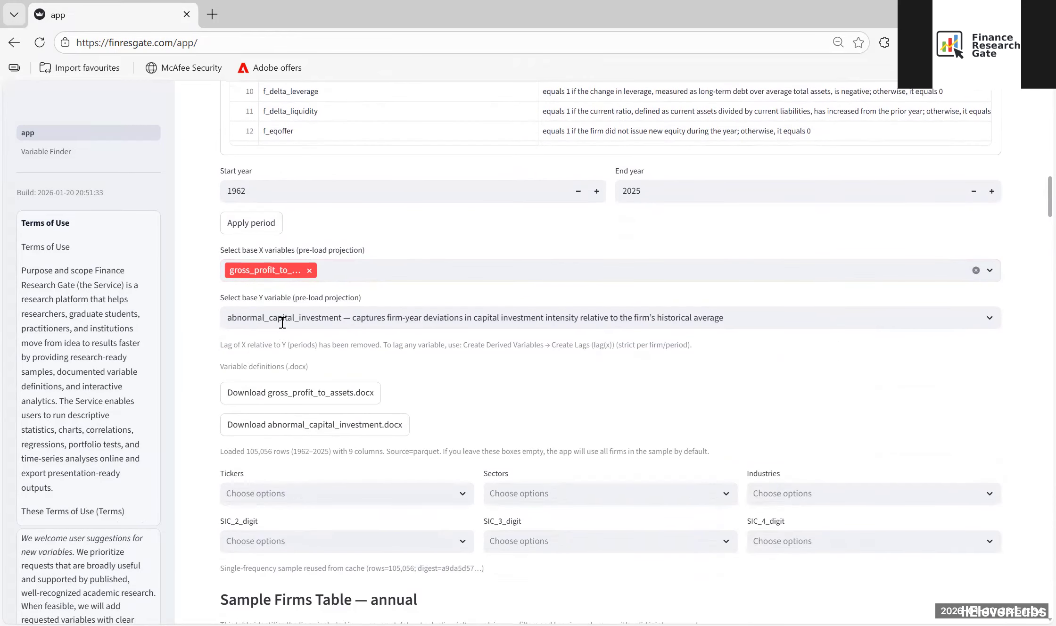
{"action": "left_click", "coordinate": [282, 319]}
{"action": "type", "text": "stock"}
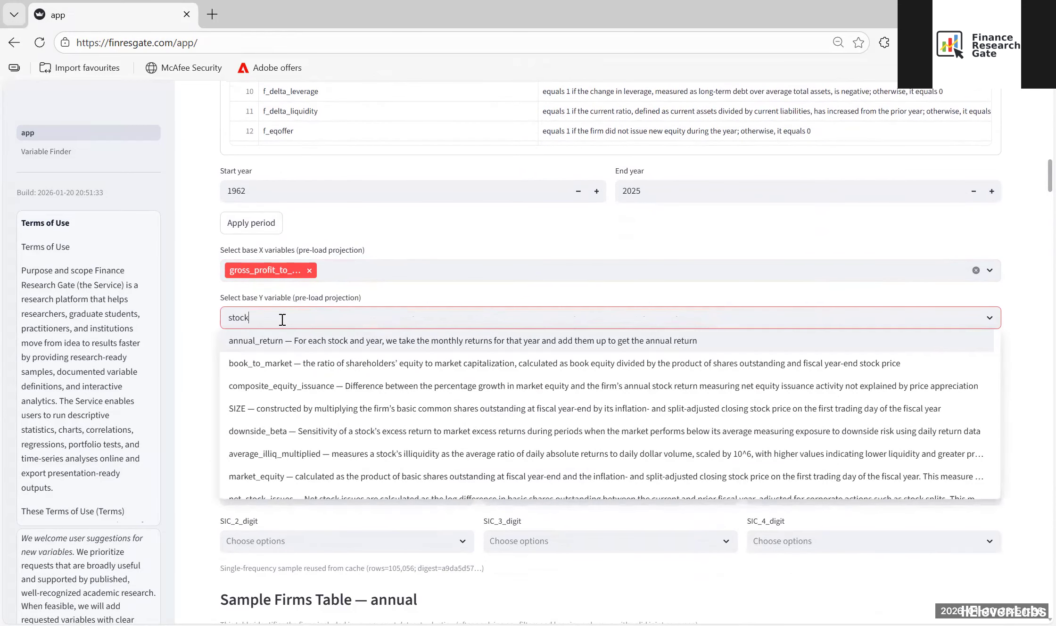
{"action": "left_click", "coordinate": [281, 341]}
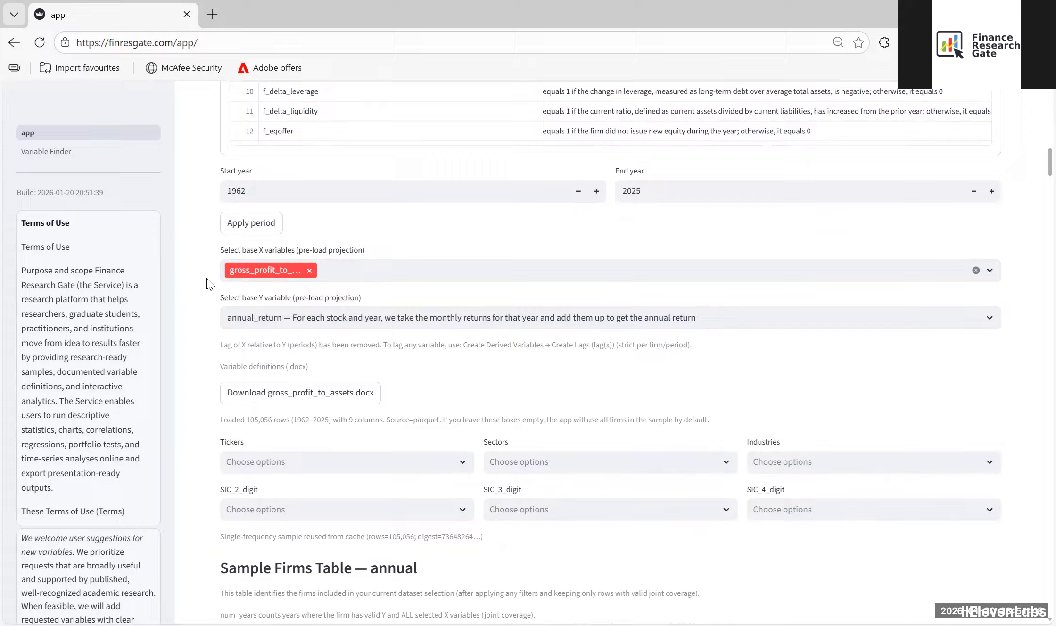
Step: Examine the sample firms table and the derived-variable tools, from lags and differences to Z-scale, interactions and industry-level aggregates
{"action": "scroll", "coordinate": [209, 284], "scroll_direction": "down", "scroll_amount": 3}
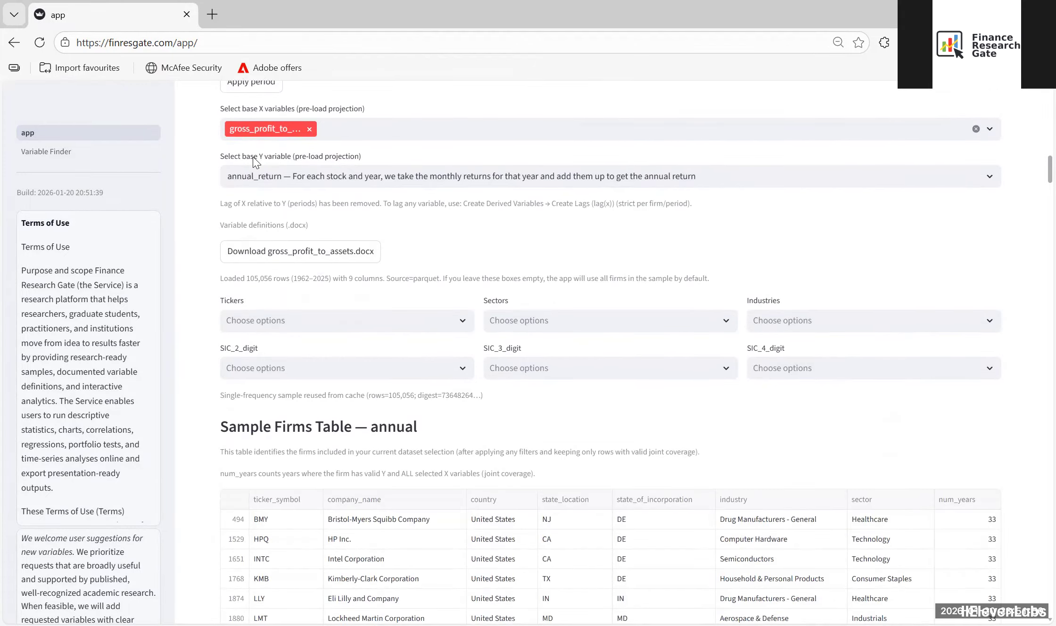
{"action": "scroll", "coordinate": [219, 347], "scroll_direction": "down", "scroll_amount": 6}
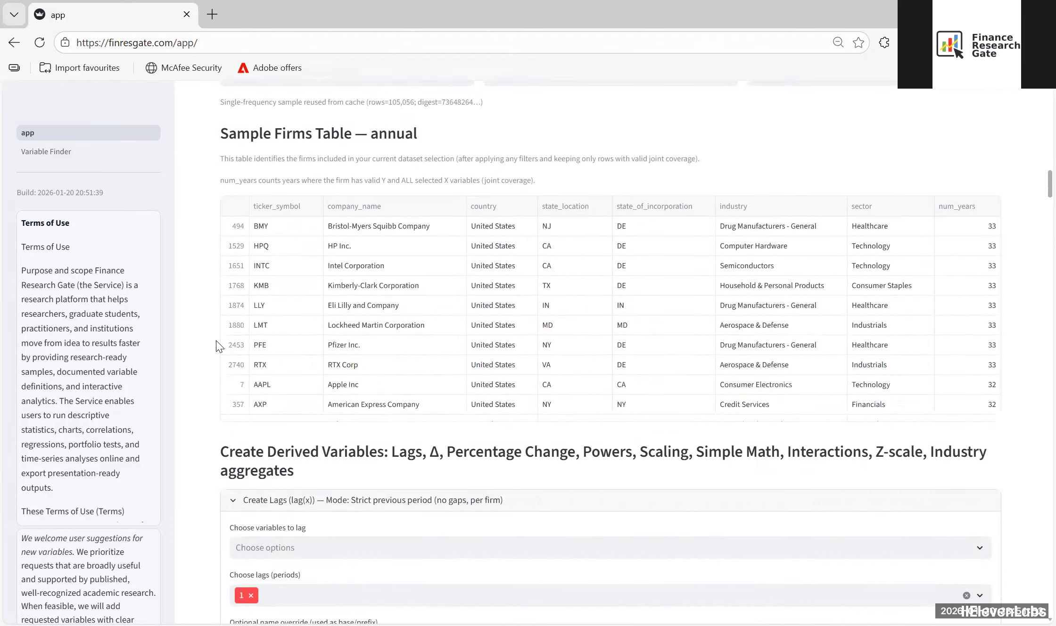
{"action": "scroll", "coordinate": [218, 347], "scroll_direction": "down", "scroll_amount": 10}
{"action": "scroll", "coordinate": [208, 266], "scroll_direction": "up", "scroll_amount": 6}
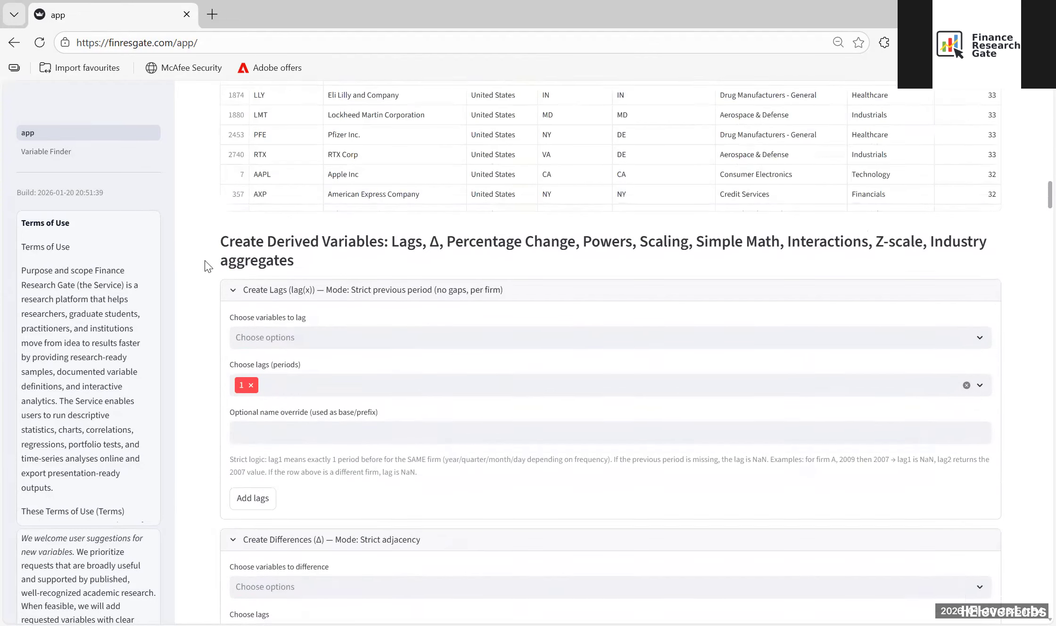
{"action": "left_click_drag", "start_coordinate": [218, 246], "coordinate": [278, 280]}
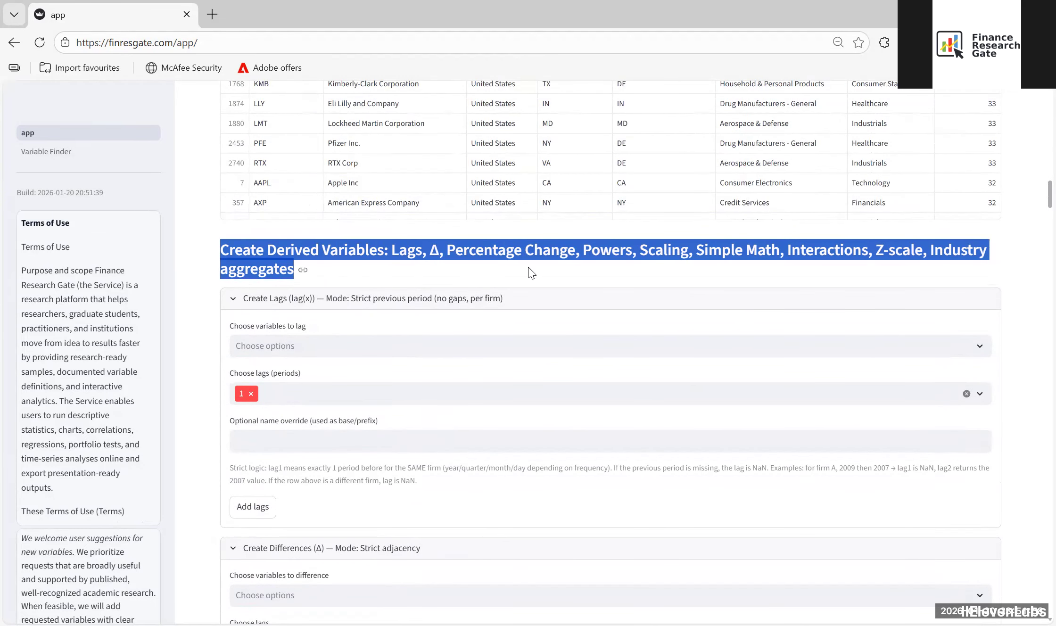
{"action": "scroll", "coordinate": [201, 286], "scroll_direction": "down", "scroll_amount": 7}
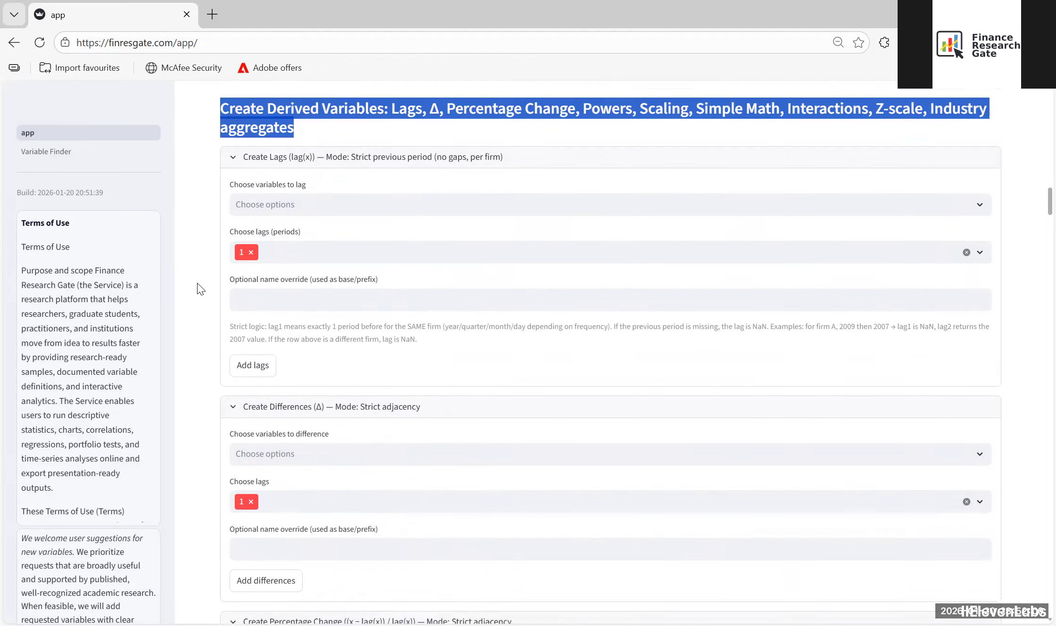
{"action": "scroll", "coordinate": [285, 242], "scroll_direction": "up", "scroll_amount": 4}
{"action": "scroll", "coordinate": [207, 222], "scroll_direction": "down", "scroll_amount": 4}
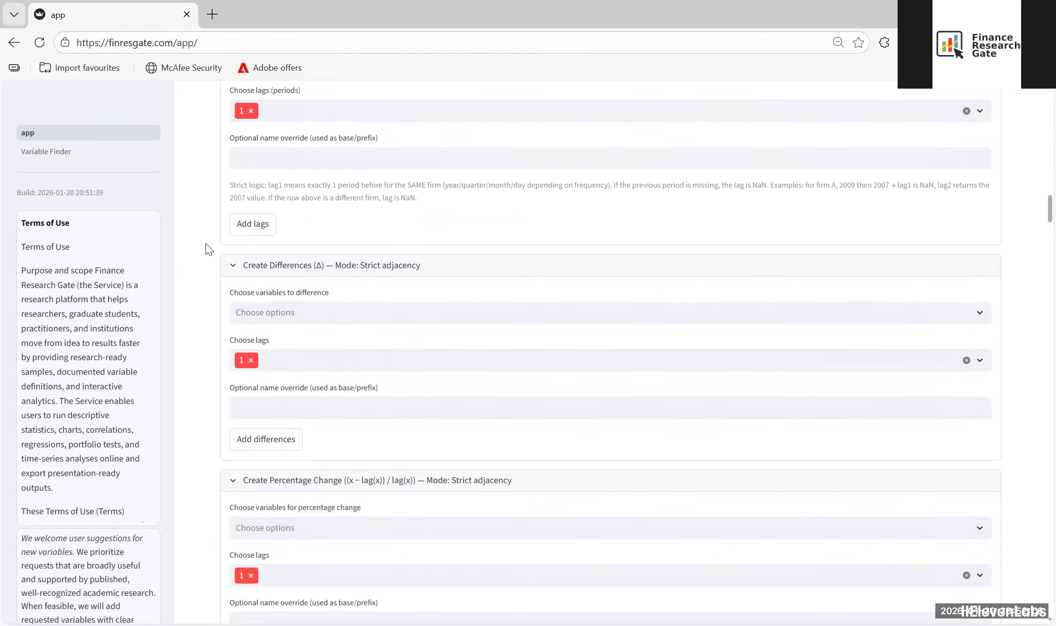
{"action": "scroll", "coordinate": [207, 261], "scroll_direction": "down", "scroll_amount": 10}
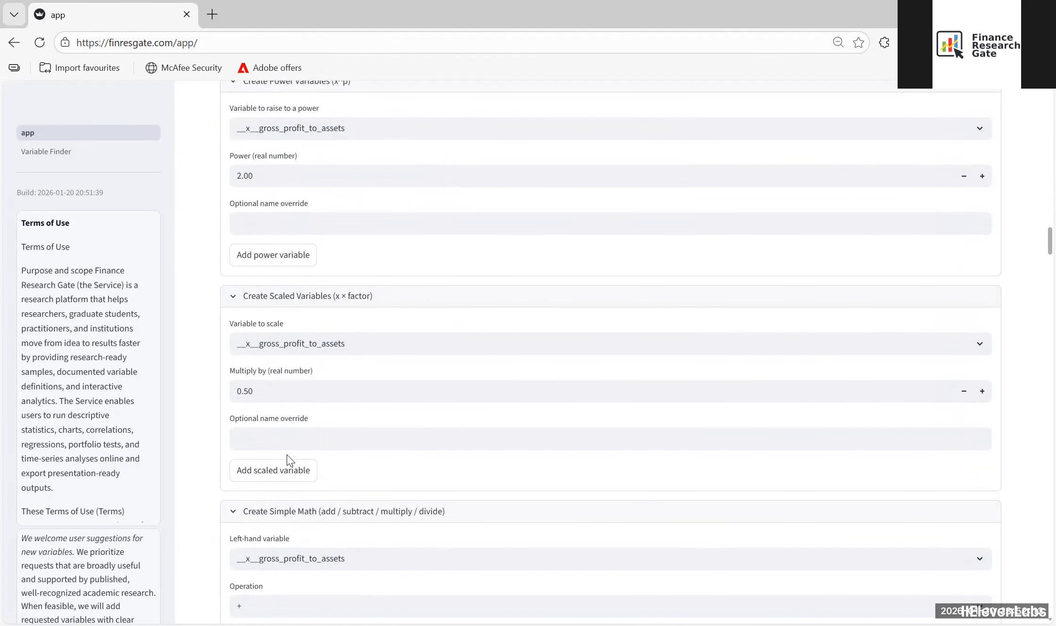
{"action": "scroll", "coordinate": [289, 460], "scroll_direction": "down", "scroll_amount": 10}
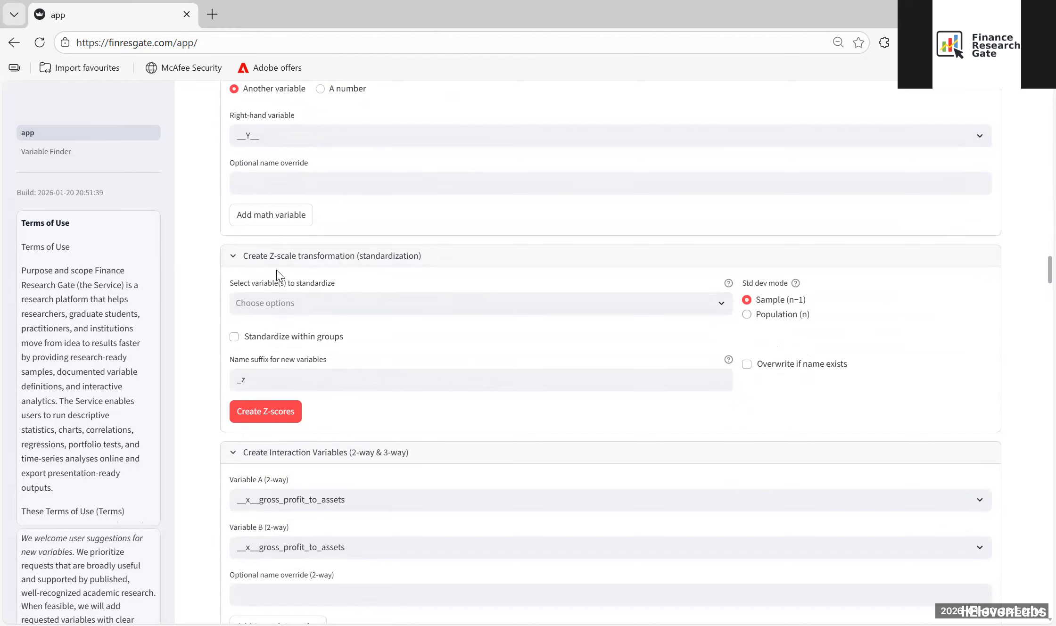
{"action": "scroll", "coordinate": [291, 302], "scroll_direction": "down", "scroll_amount": 3}
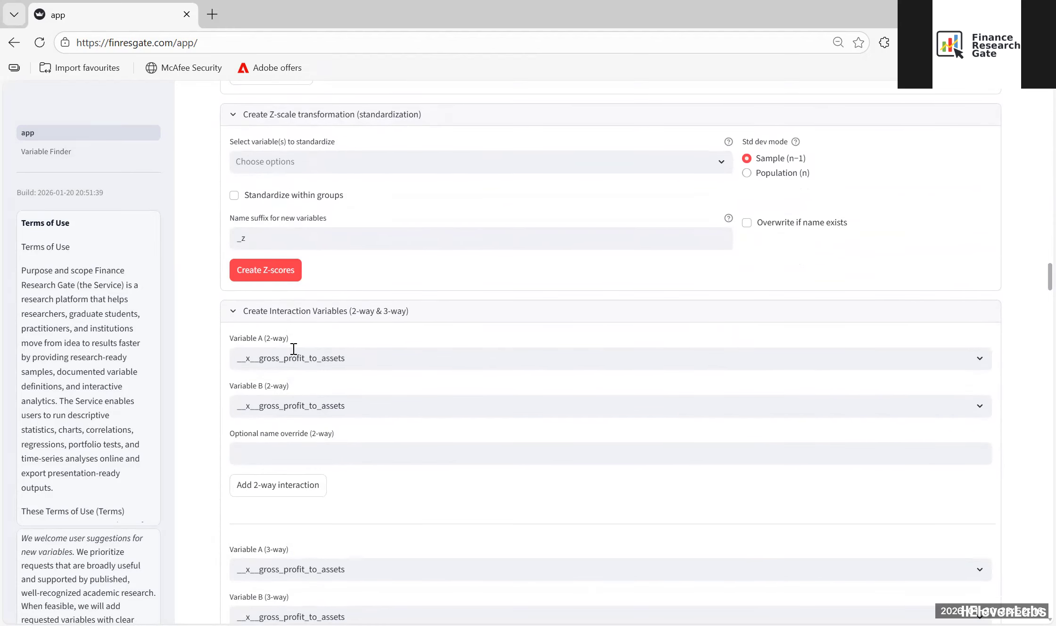
{"action": "scroll", "coordinate": [293, 349], "scroll_direction": "down", "scroll_amount": 10}
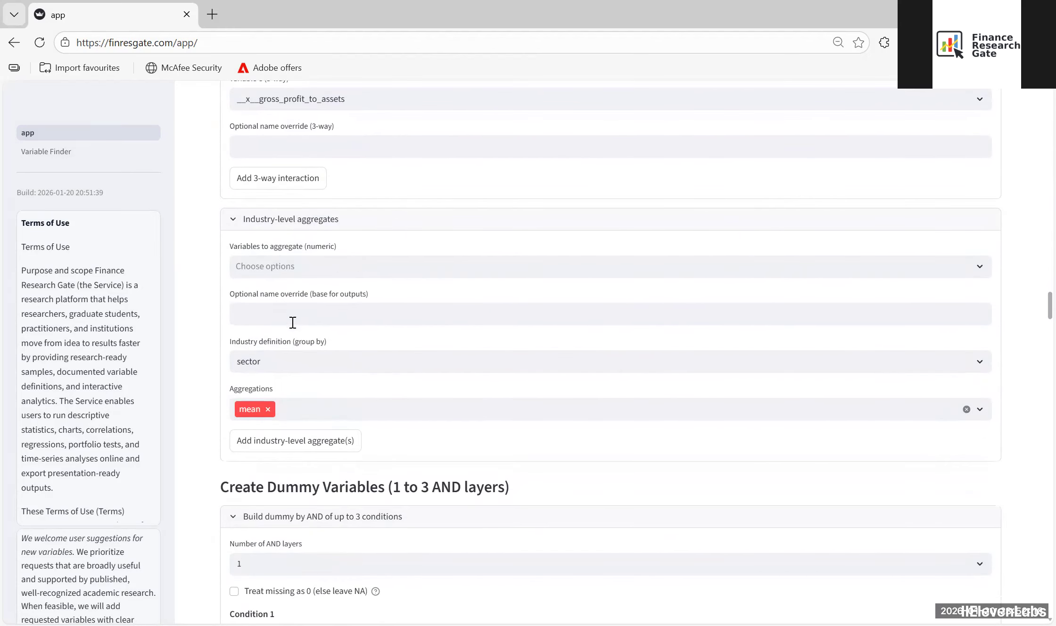
{"action": "scroll", "coordinate": [291, 344], "scroll_direction": "up", "scroll_amount": 12}
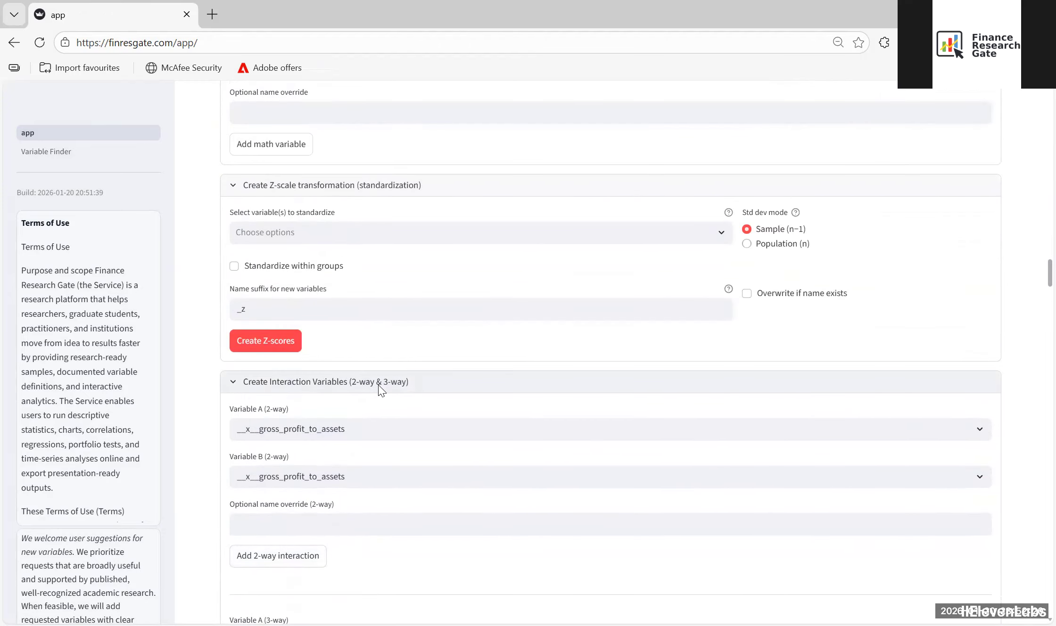
{"action": "scroll", "coordinate": [381, 391], "scroll_direction": "up", "scroll_amount": 4}
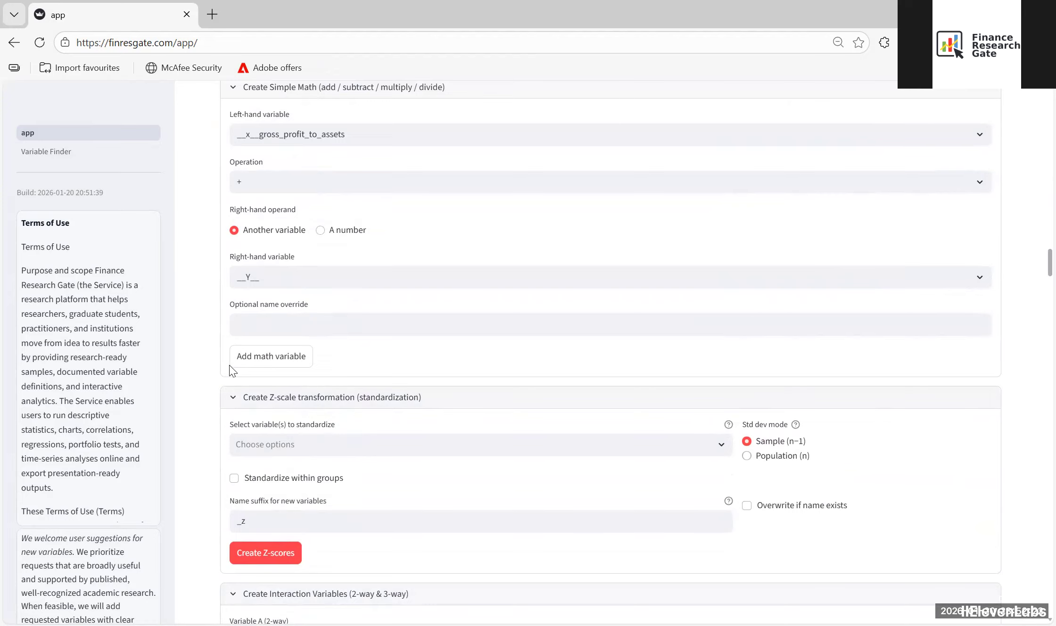
Step: Create Z-scores of __x__gross_profit_to_assets, standardized within fiscal_year groups with the sample (n−1) standard deviation and the suffix _z
{"action": "scroll", "coordinate": [218, 348], "scroll_direction": "down", "scroll_amount": 4}
{"action": "left_click", "coordinate": [302, 233]}
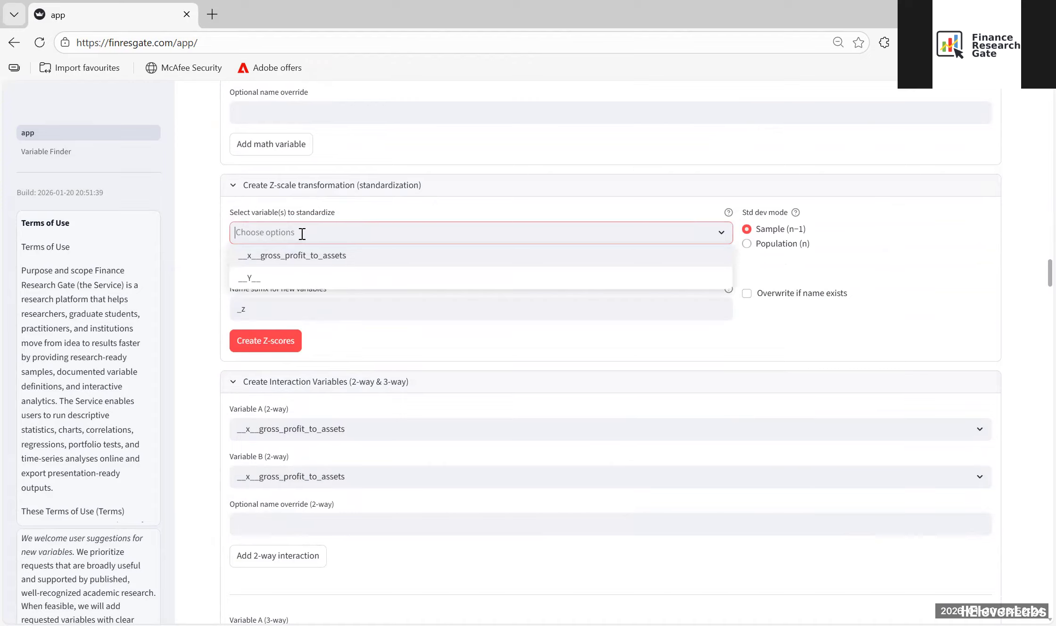
{"action": "left_click", "coordinate": [277, 257]}
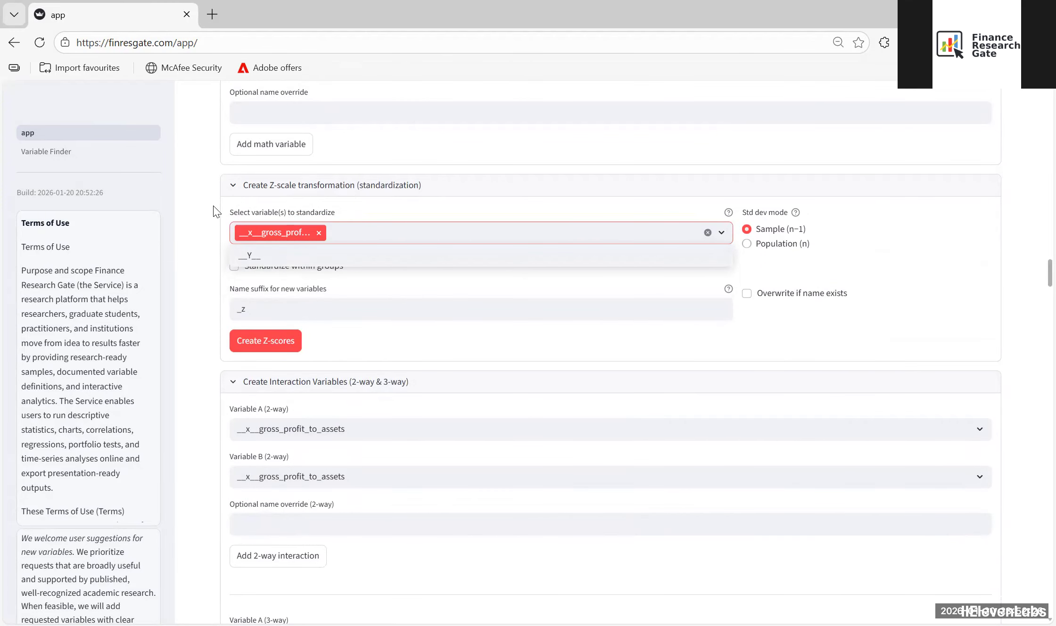
{"action": "left_click", "coordinate": [196, 200]}
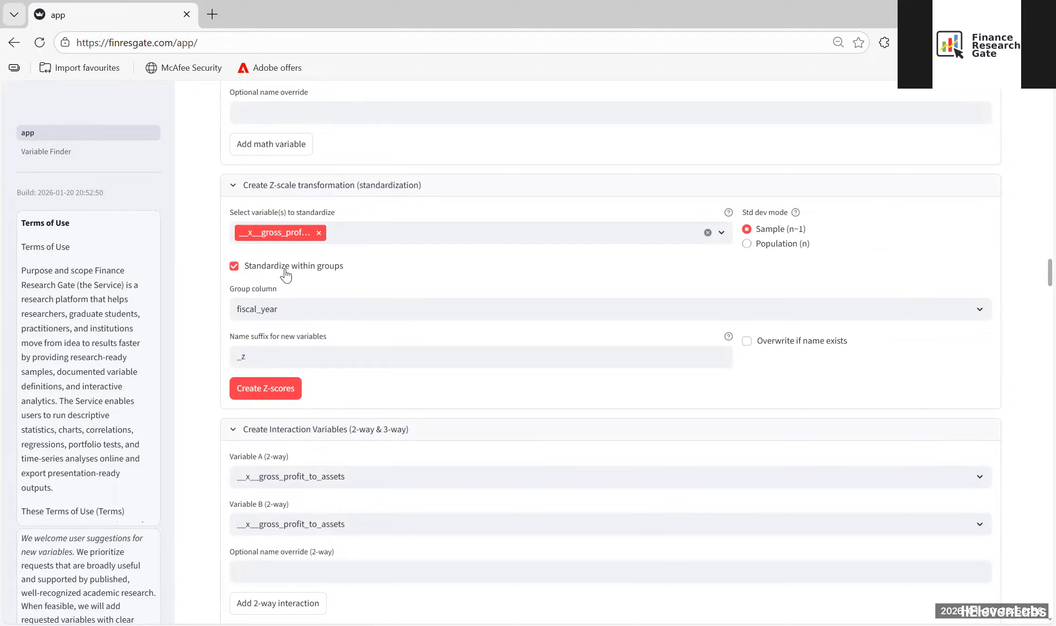
{"action": "left_click", "coordinate": [299, 310]}
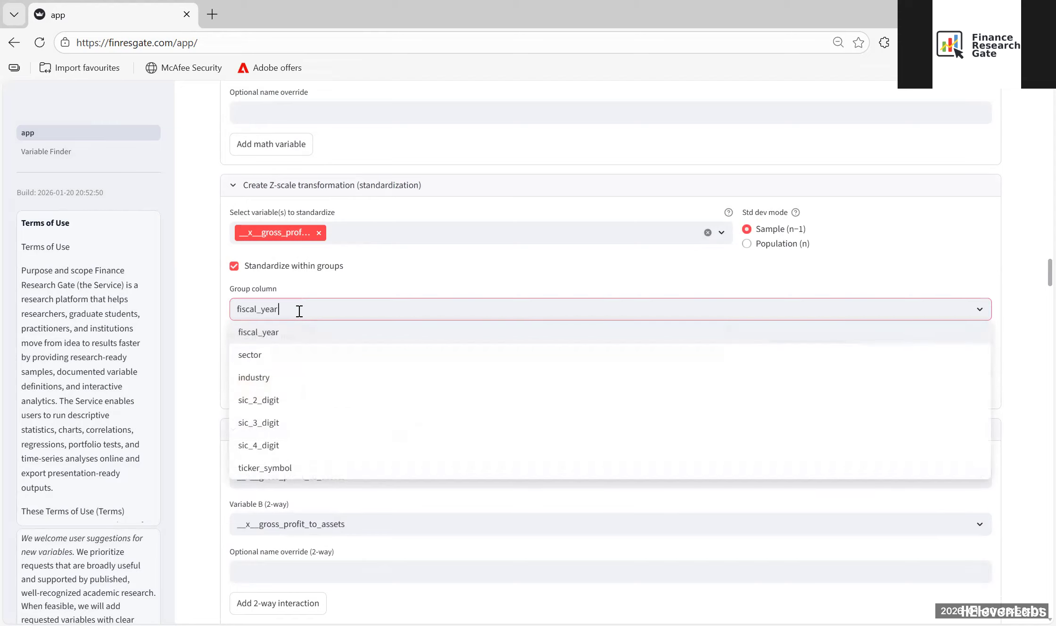
{"action": "left_click", "coordinate": [278, 334]}
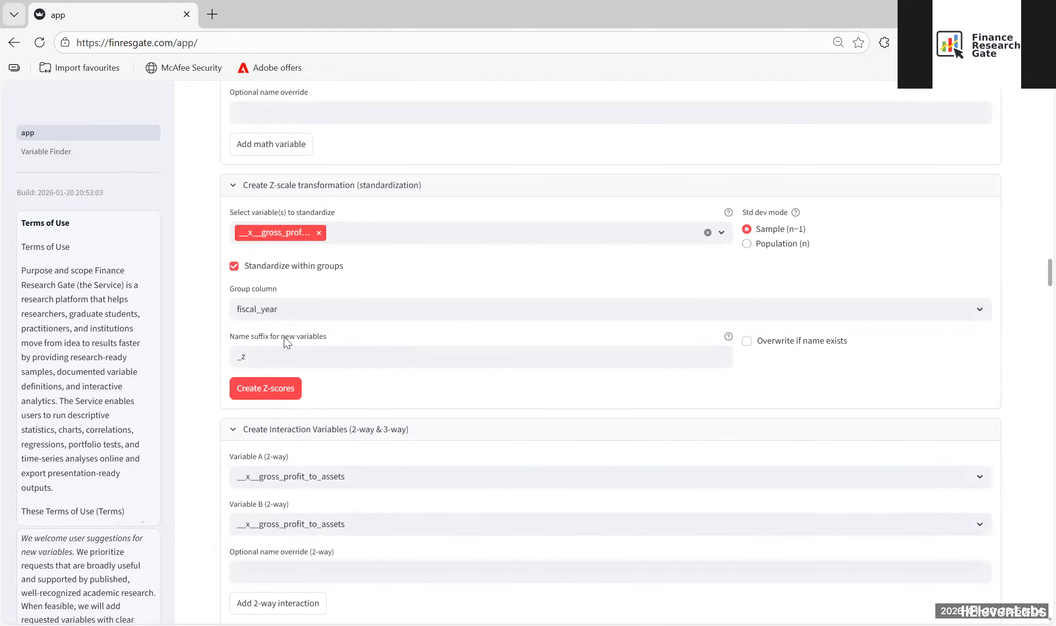
{"action": "left_click", "coordinate": [273, 391]}
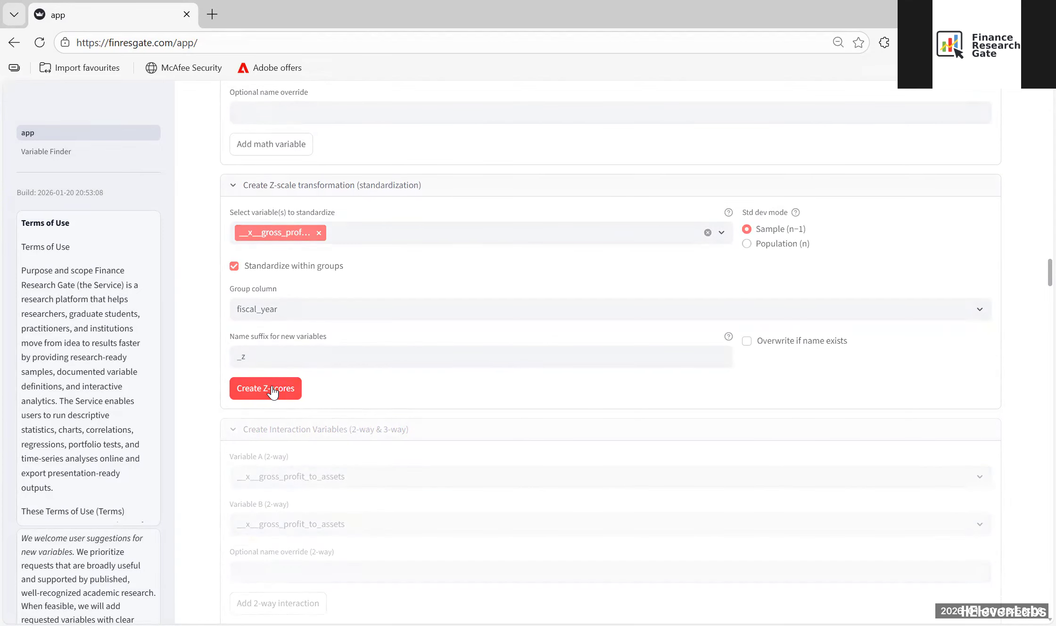
Step: Search the page for "winso" and enable winsorization in the variable transformation section
{"action": "scroll", "coordinate": [191, 231], "scroll_direction": "down", "scroll_amount": 15}
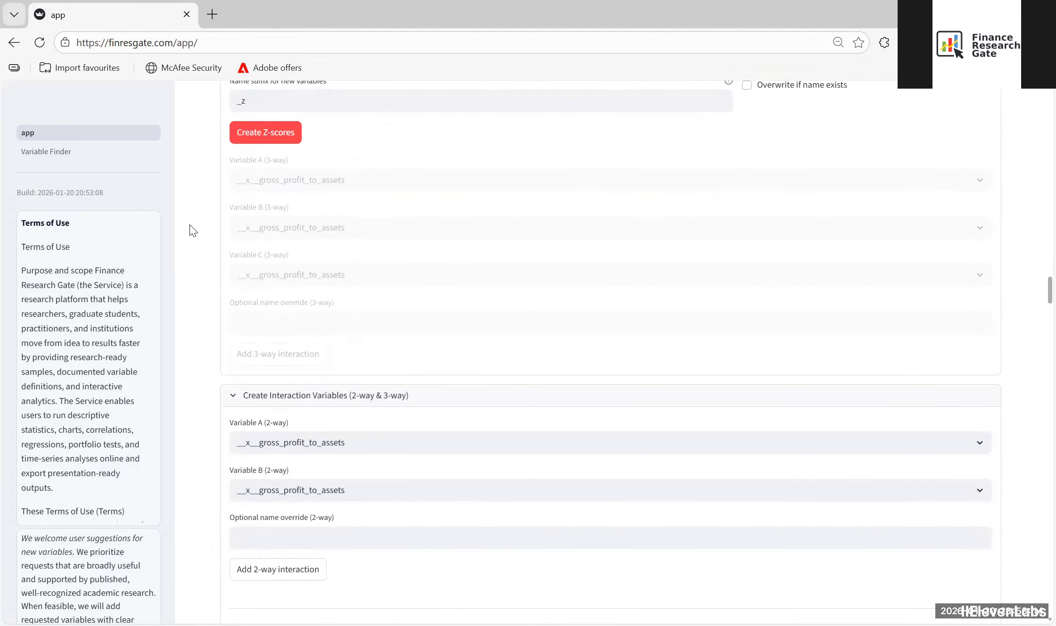
{"action": "key", "text": "ctrl+f"}
{"action": "type", "text": "winso"}
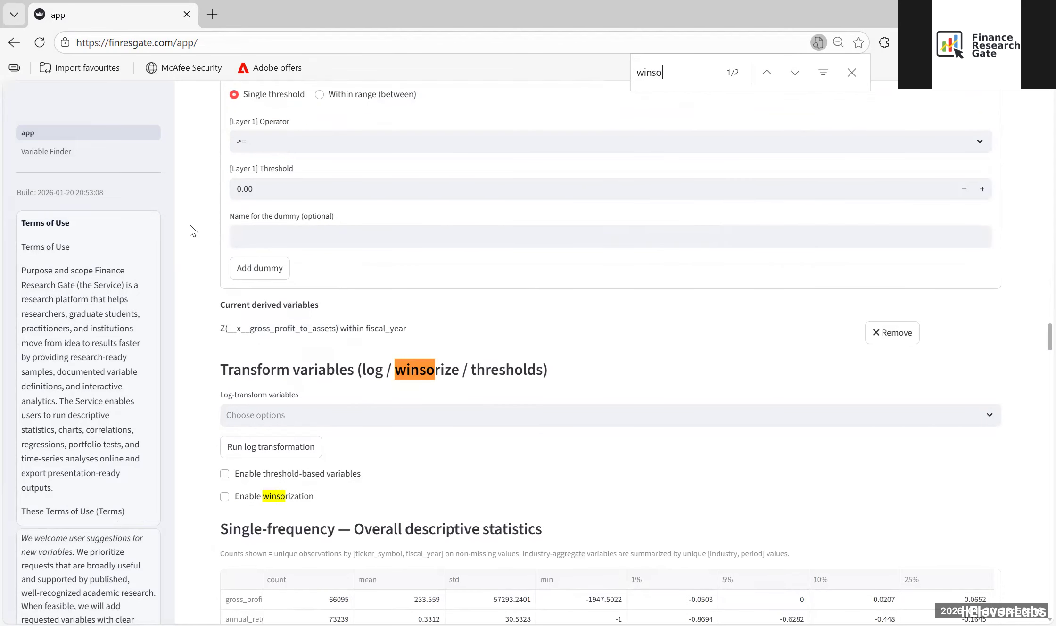
{"action": "scroll", "coordinate": [213, 365], "scroll_direction": "down", "scroll_amount": 3}
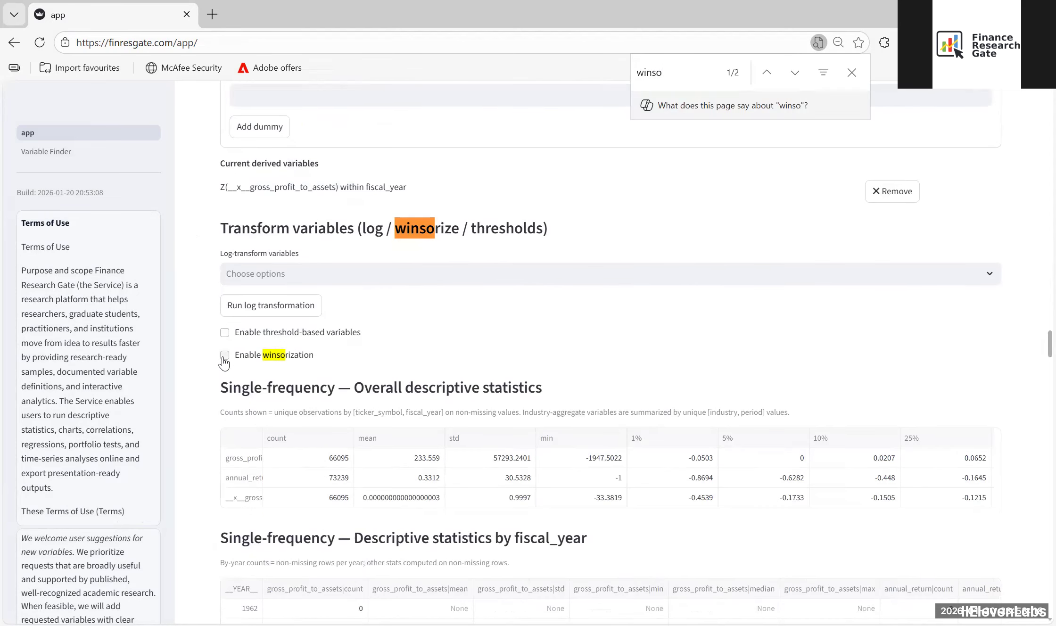
{"action": "left_click", "coordinate": [224, 356]}
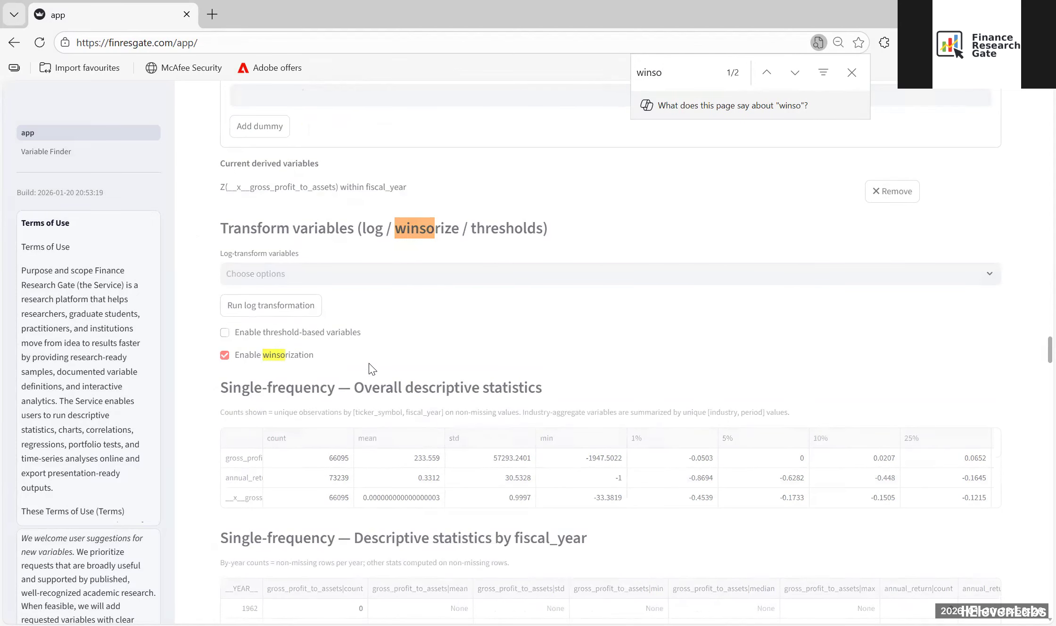
Step: Create a winsorized version of __x__gross_profit_to_assets_z at the 1% level, without grouping
{"action": "scroll", "coordinate": [372, 369], "scroll_direction": "down", "scroll_amount": 3}
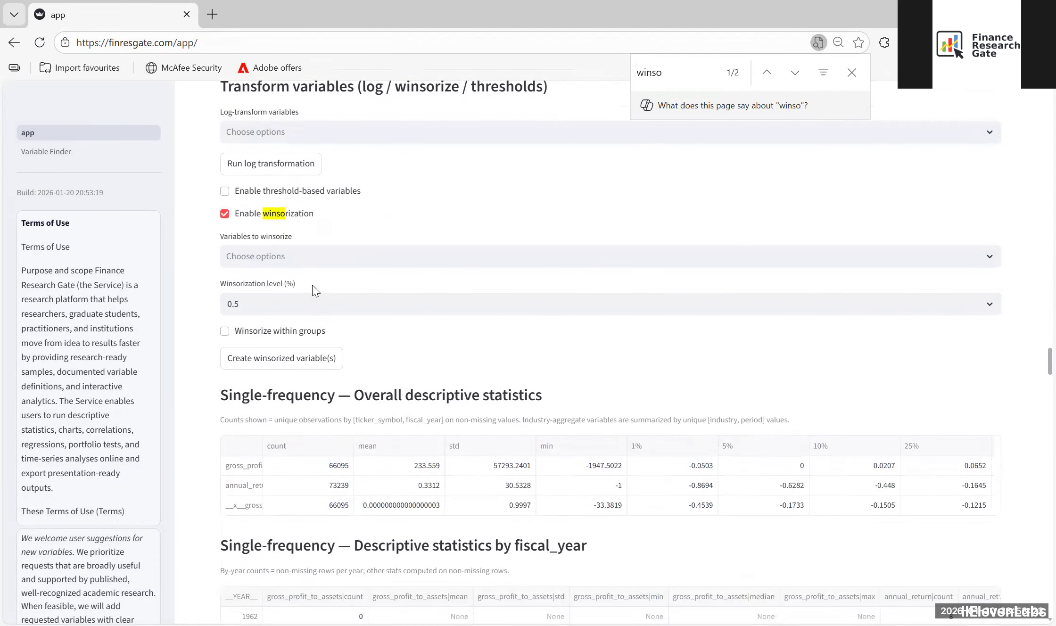
{"action": "left_click", "coordinate": [288, 259]}
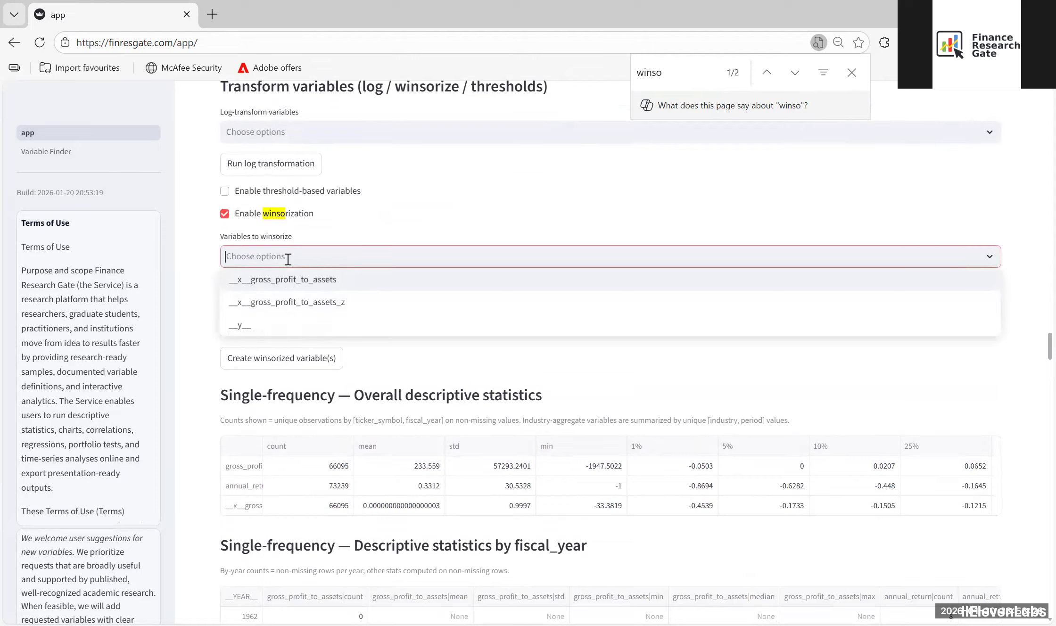
{"action": "left_click", "coordinate": [279, 294]}
{"action": "left_click", "coordinate": [198, 228]}
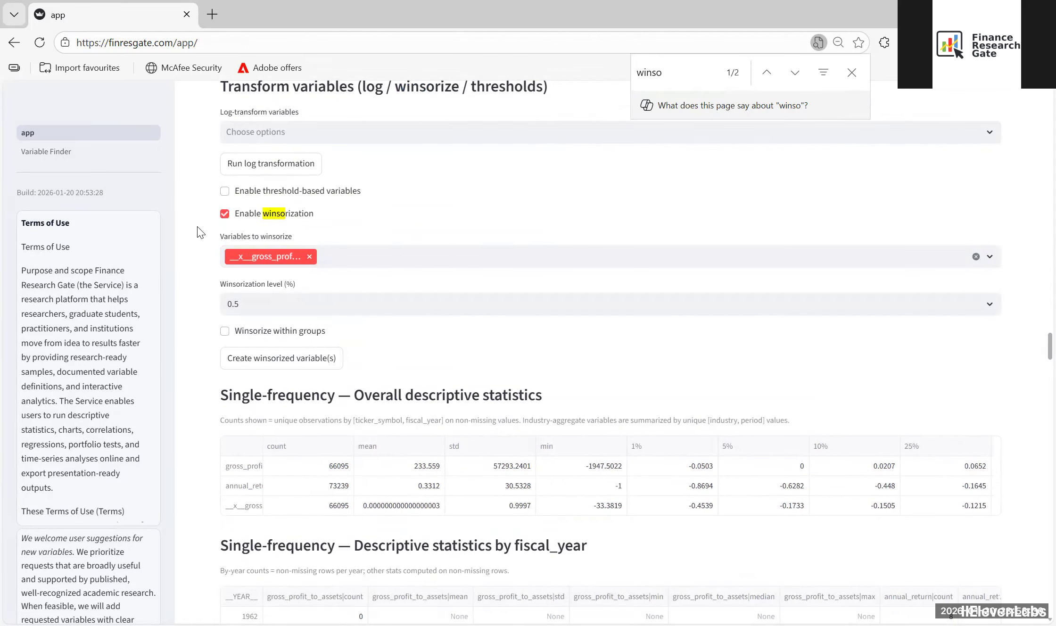
{"action": "left_click", "coordinate": [257, 302]}
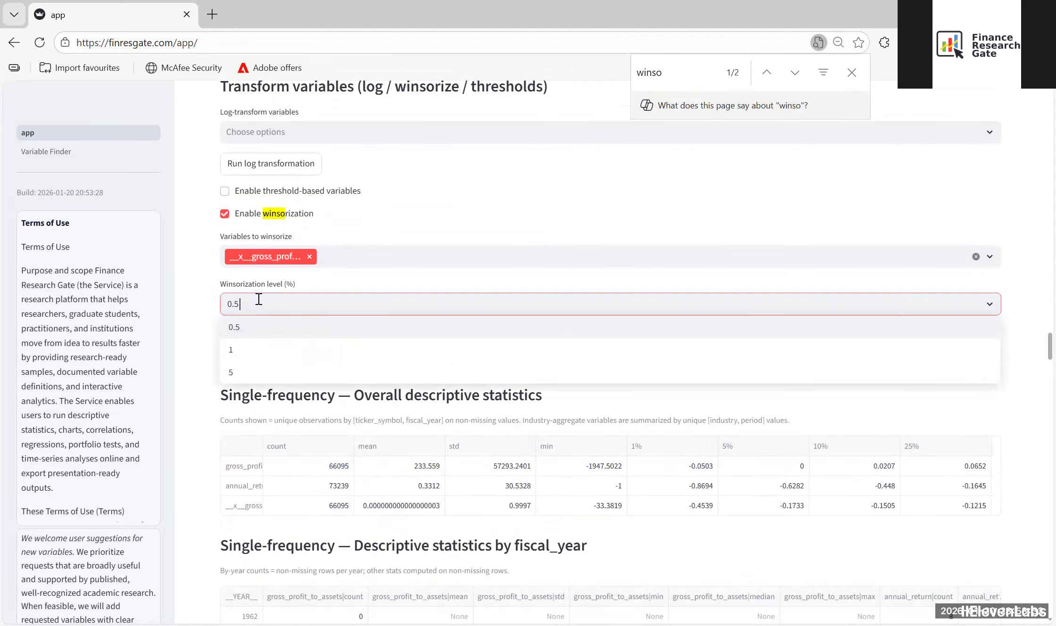
{"action": "left_click", "coordinate": [251, 356]}
{"action": "left_click", "coordinate": [195, 276]}
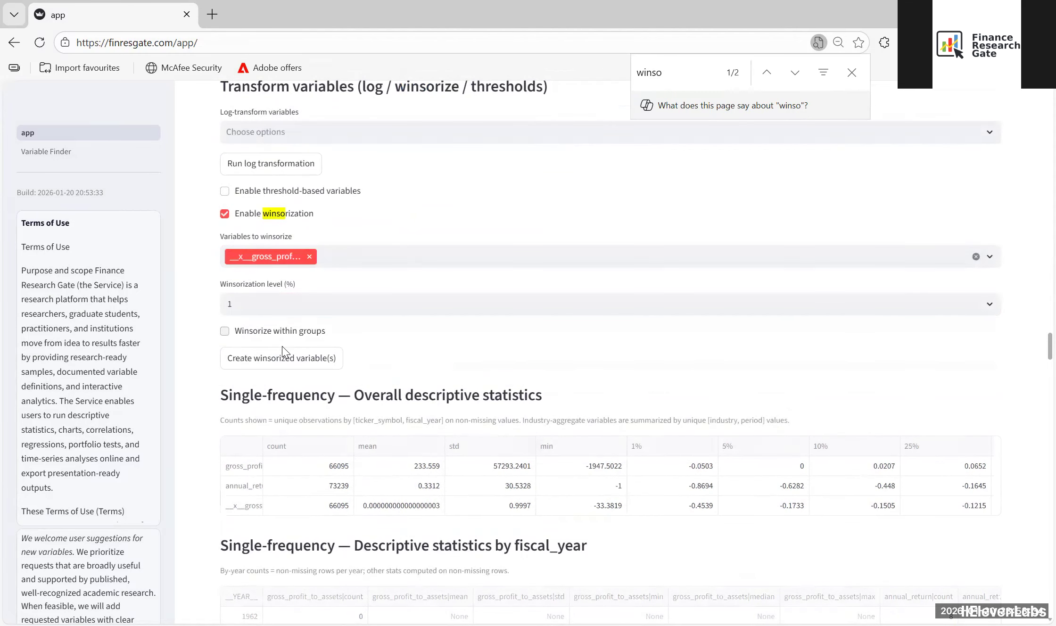
{"action": "left_click", "coordinate": [269, 358]}
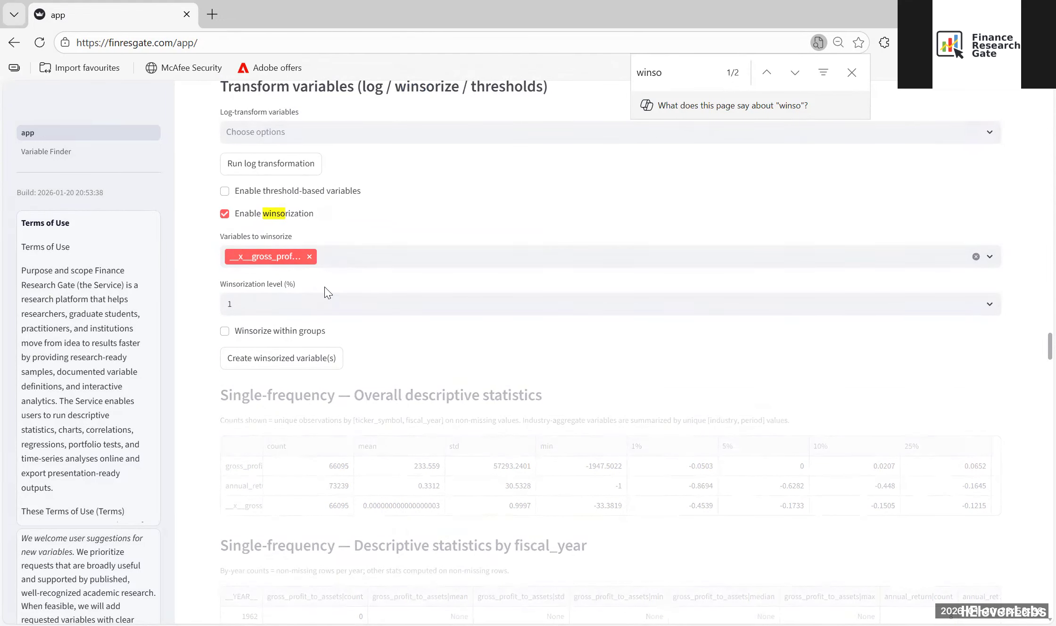
Step: Create a winsorized version of __y__ at the 1% level, without grouping
{"action": "left_click", "coordinate": [299, 257]}
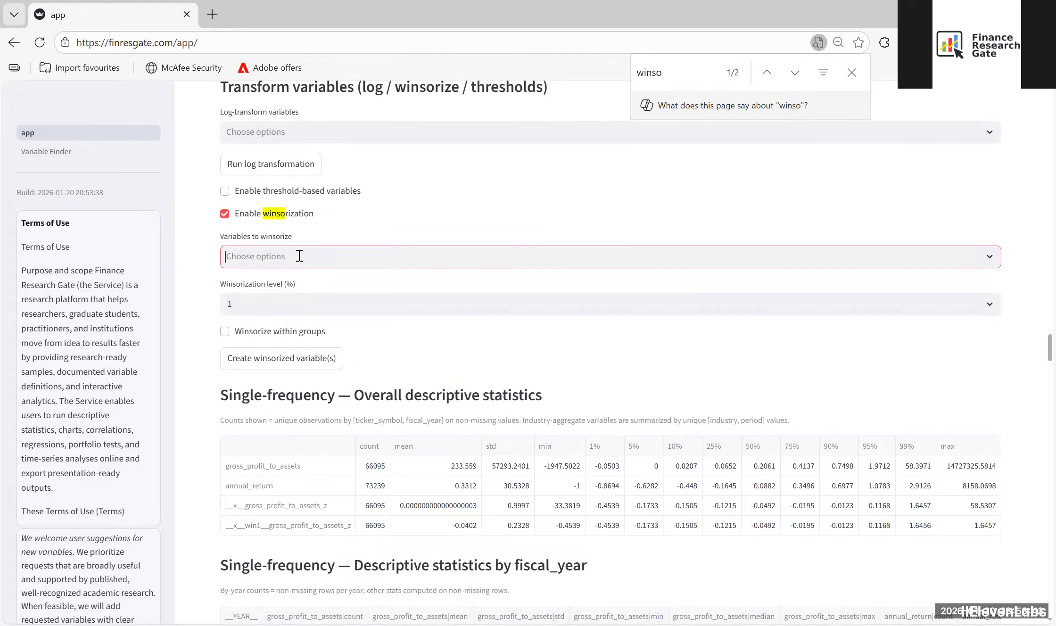
{"action": "left_click", "coordinate": [299, 257]}
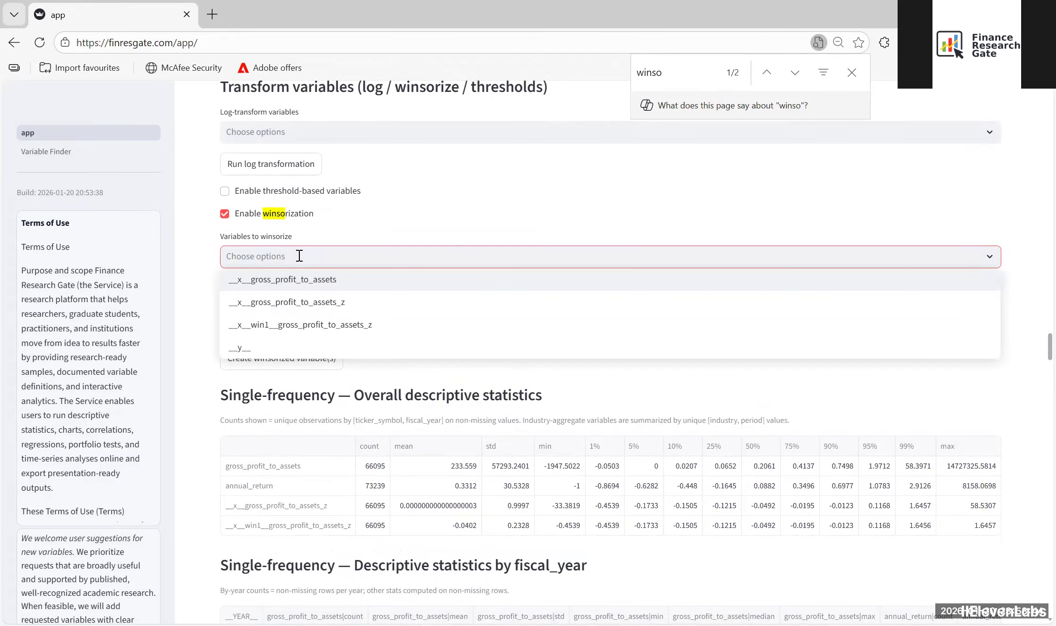
{"action": "left_click", "coordinate": [278, 346]}
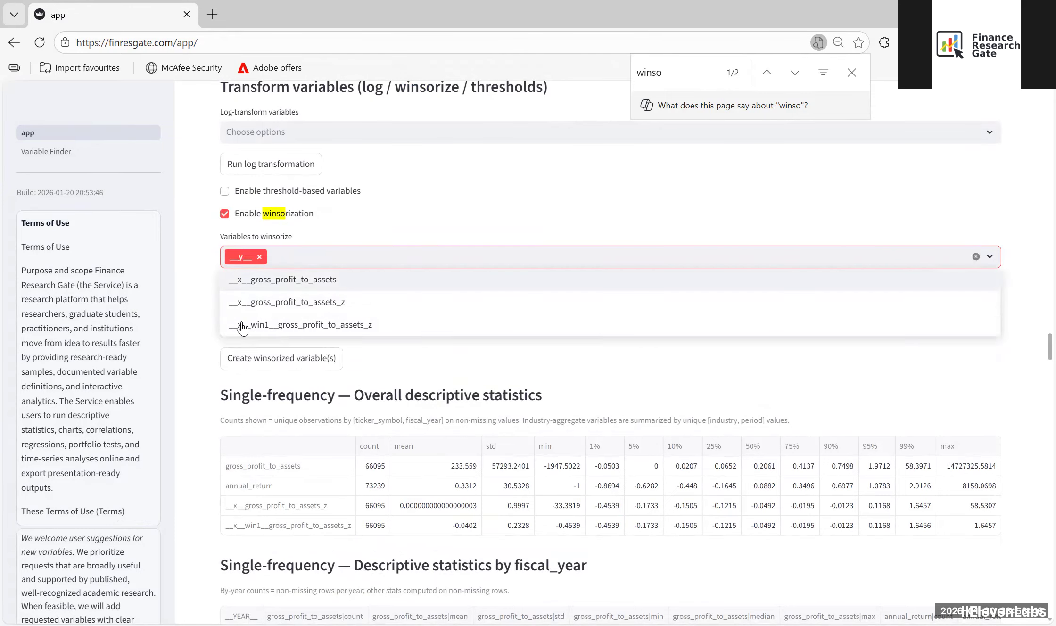
{"action": "left_click", "coordinate": [207, 291]}
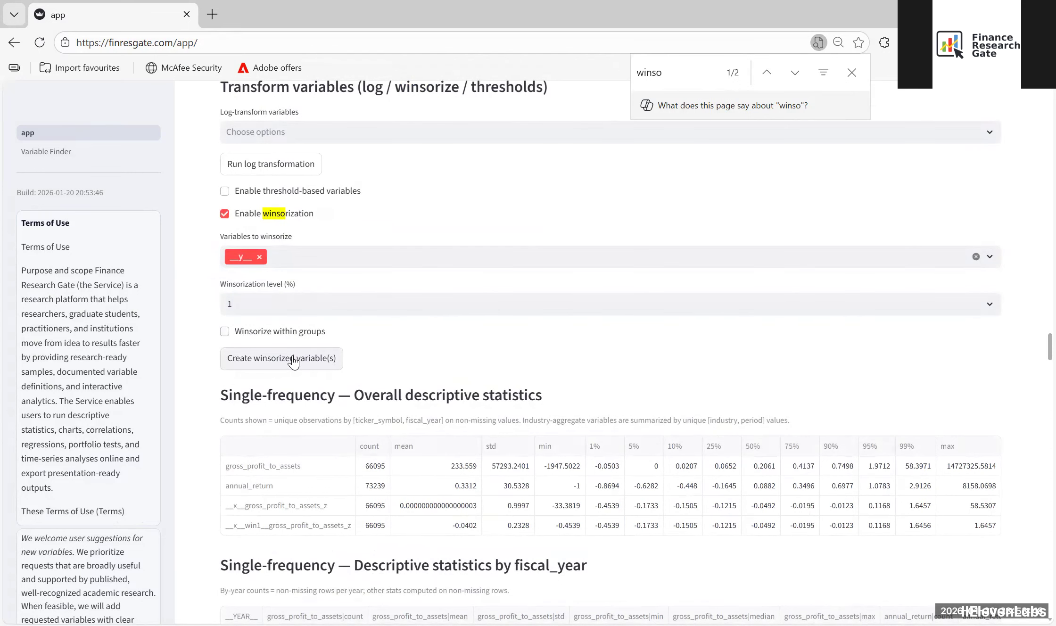
{"action": "left_click", "coordinate": [277, 363]}
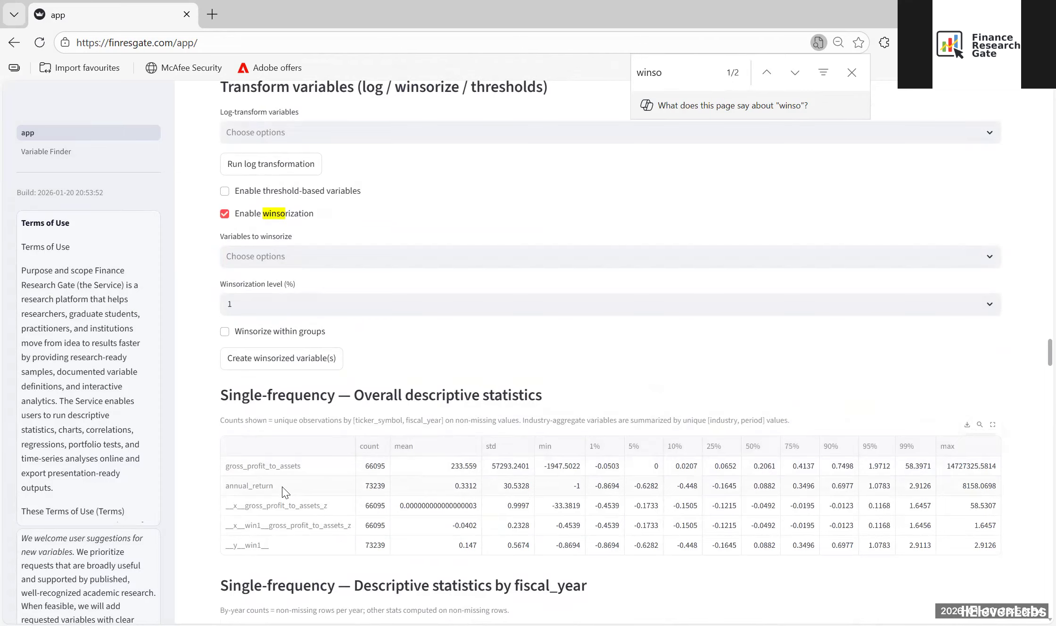
Step: Plot winsorize(; 1%) as the Y variable against winsorize(gross_profit_to_assets_z; 1%) as the X variable in the X–Y Explorer chart
{"action": "scroll", "coordinate": [193, 299], "scroll_direction": "down", "scroll_amount": 3}
{"action": "scroll", "coordinate": [193, 299], "scroll_direction": "down", "scroll_amount": 20}
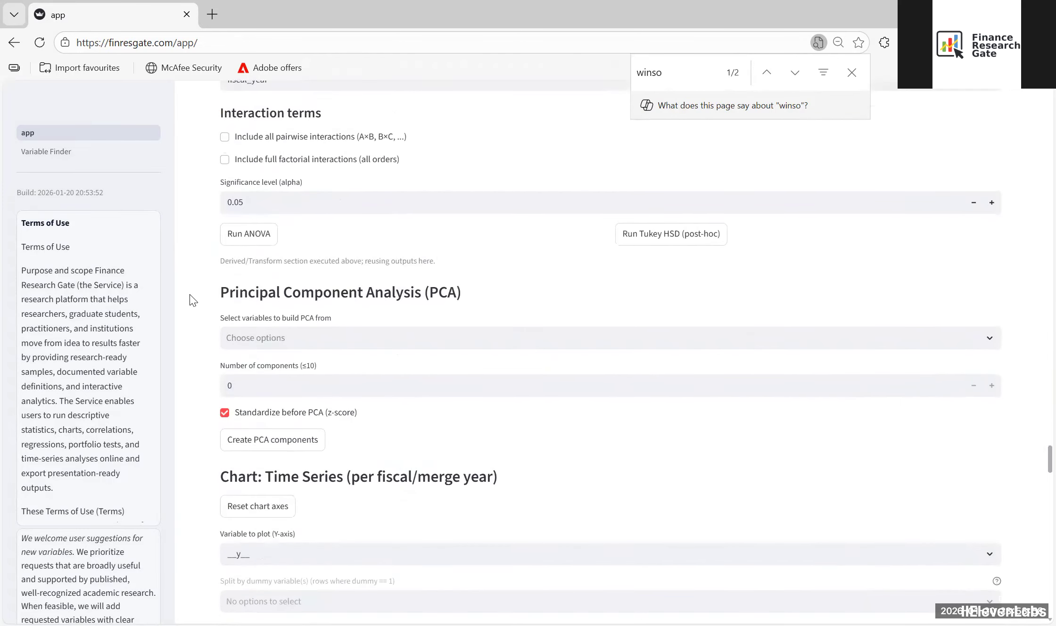
{"action": "scroll", "coordinate": [193, 300], "scroll_direction": "down", "scroll_amount": 20}
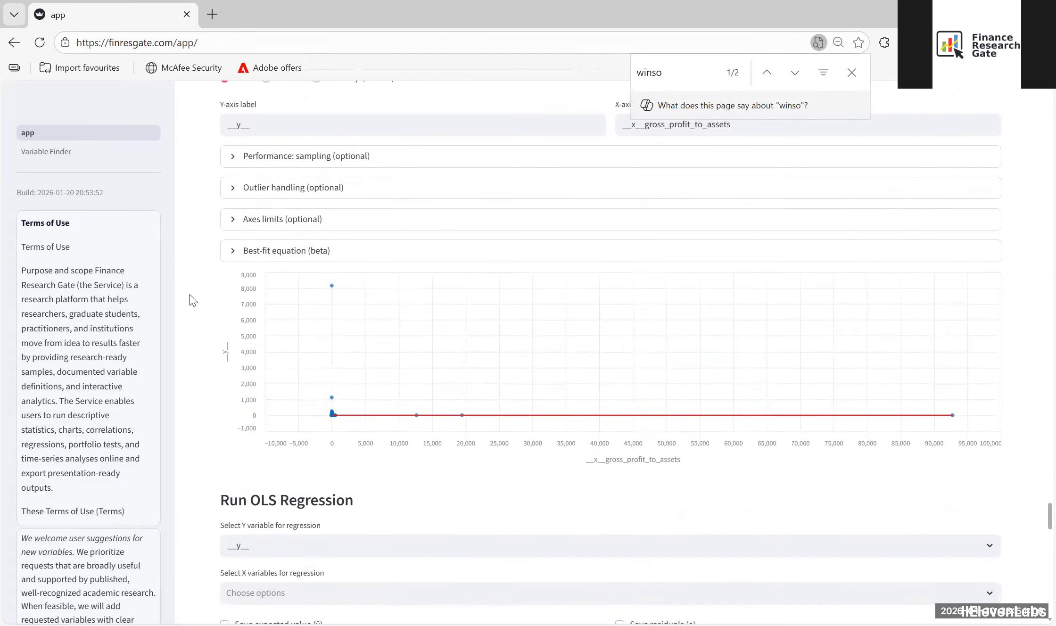
{"action": "scroll", "coordinate": [193, 300], "scroll_direction": "up", "scroll_amount": 6}
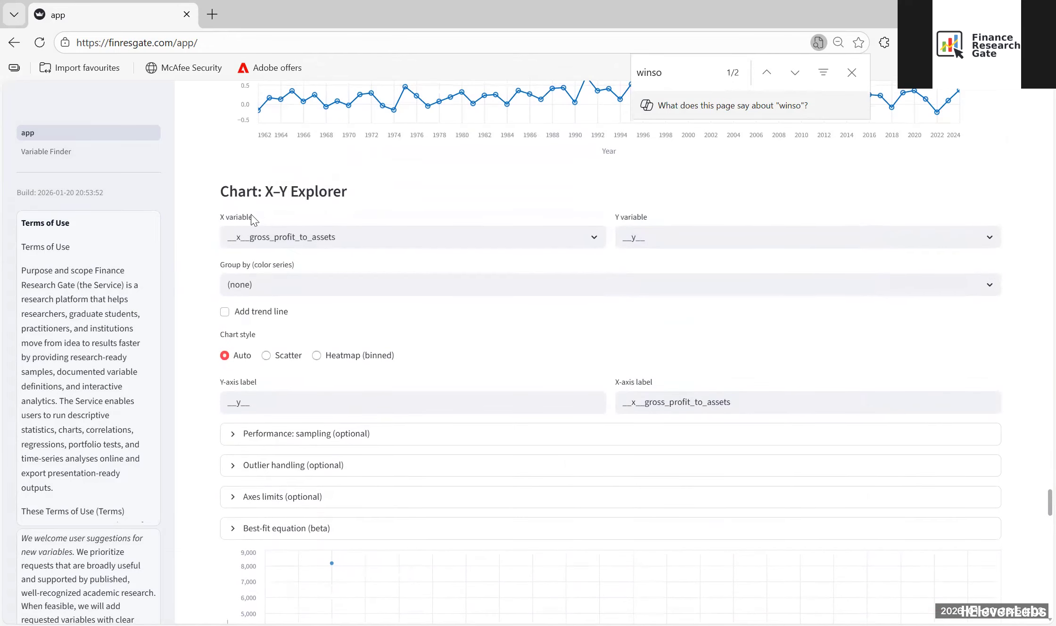
{"action": "scroll", "coordinate": [752, 455], "scroll_direction": "down", "scroll_amount": 6}
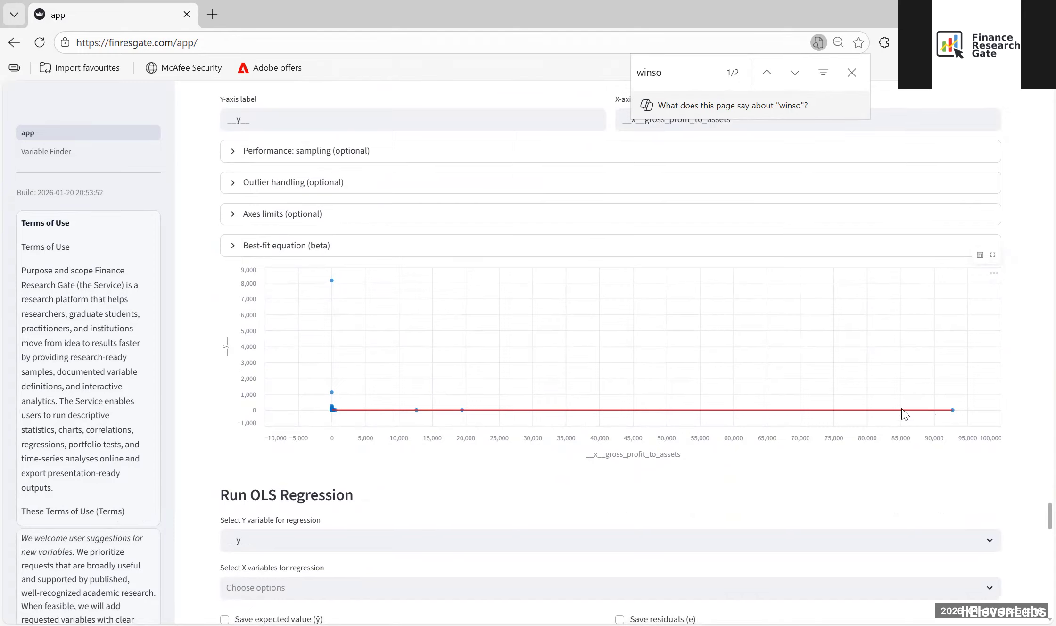
{"action": "scroll", "coordinate": [245, 282], "scroll_direction": "up", "scroll_amount": 5}
{"action": "left_click", "coordinate": [282, 169]}
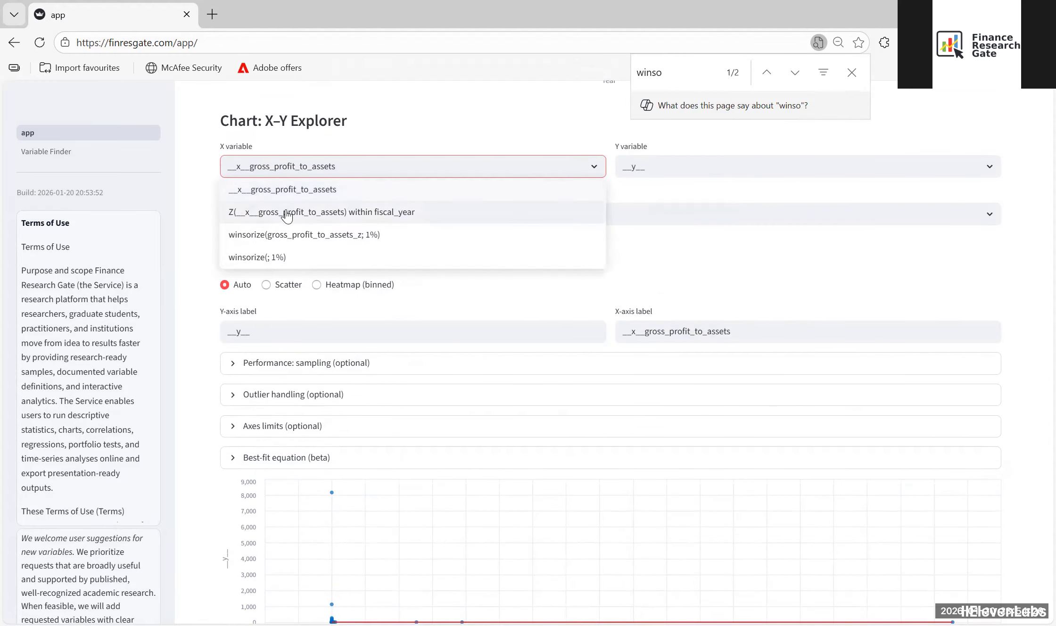
{"action": "left_click", "coordinate": [276, 235]}
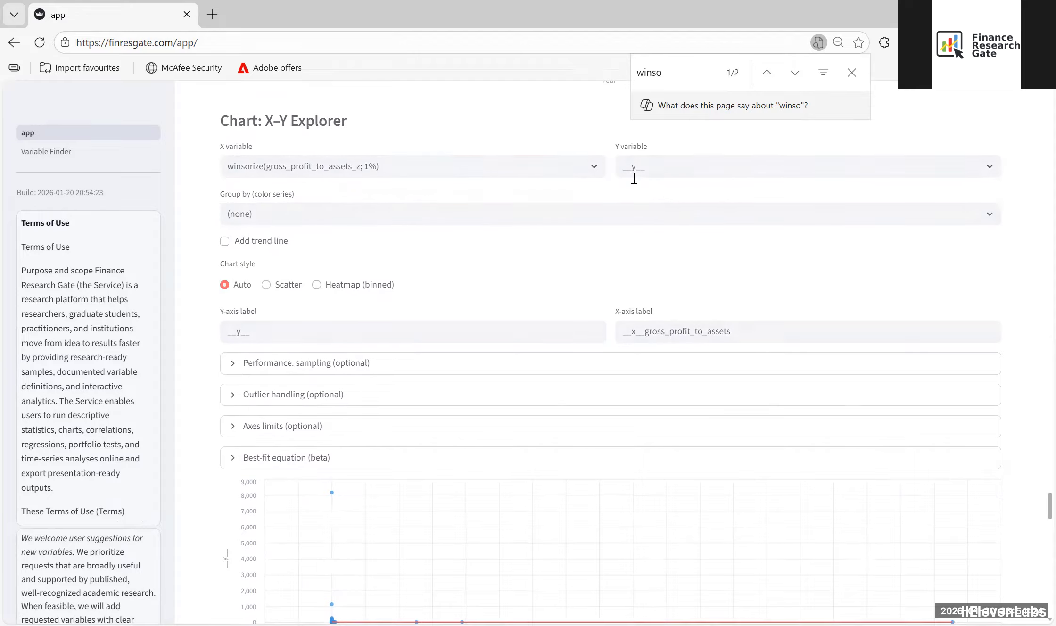
{"action": "left_click", "coordinate": [664, 168]}
{"action": "left_click", "coordinate": [664, 167]}
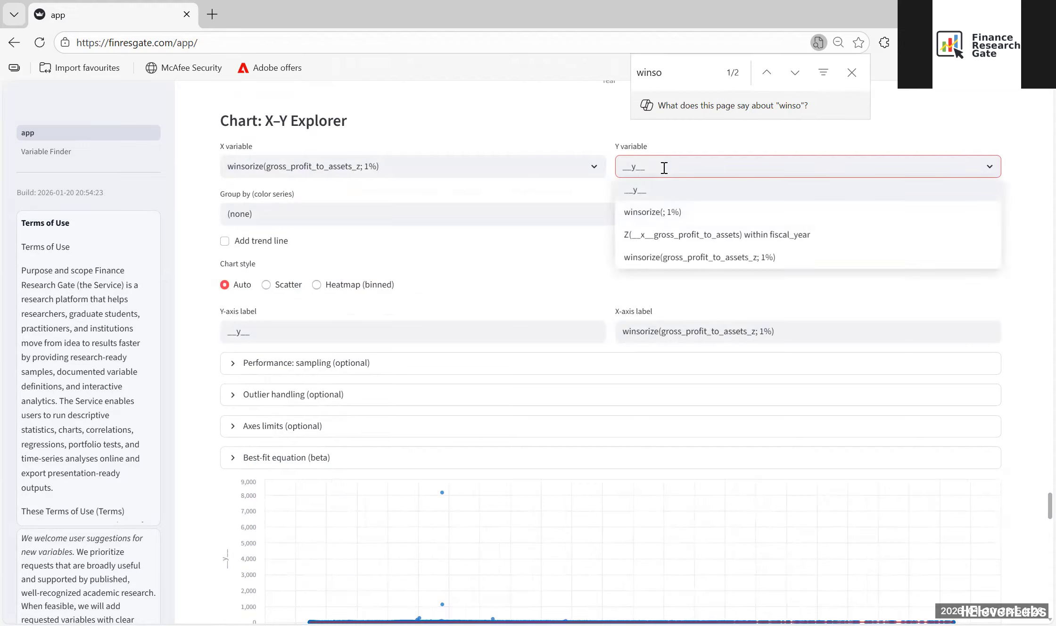
{"action": "left_click", "coordinate": [646, 217]}
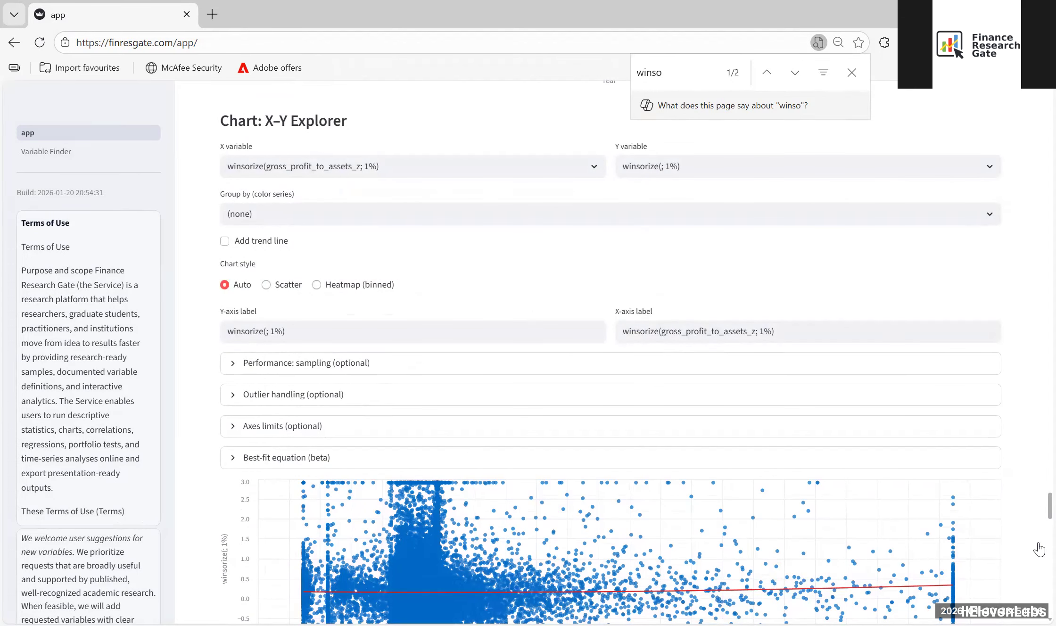
{"action": "scroll", "coordinate": [581, 502], "scroll_direction": "down", "scroll_amount": 5}
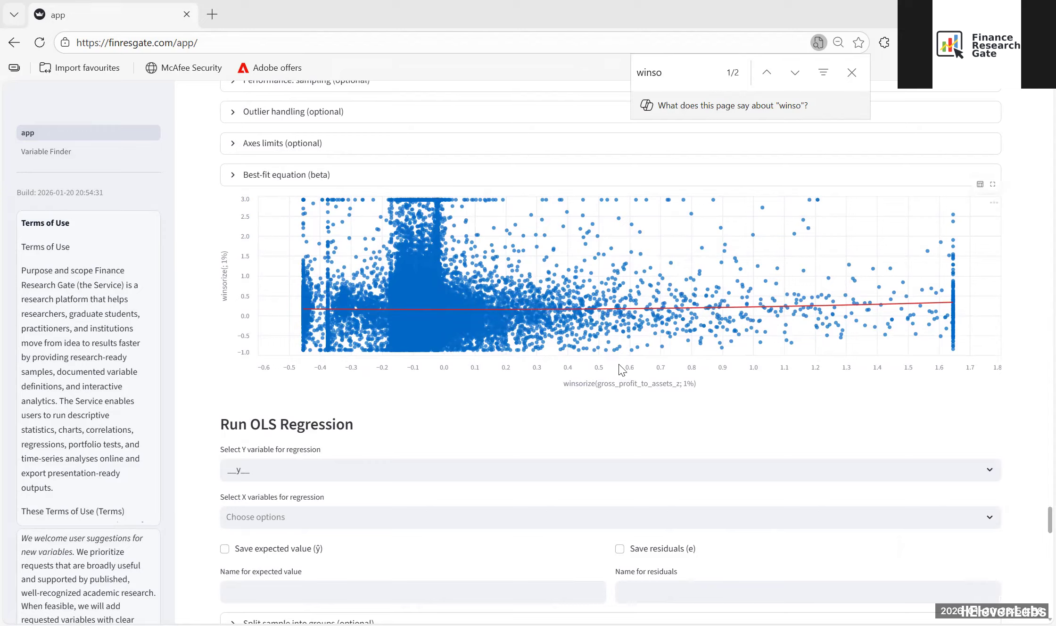
Step: Run an OLS regression of winsorize(; 1%) on winsorize(gross_profit_to_assets_z; 1%) without clustering or robust standard errors, and examine the coefficients and p-values
{"action": "left_click", "coordinate": [656, 391]}
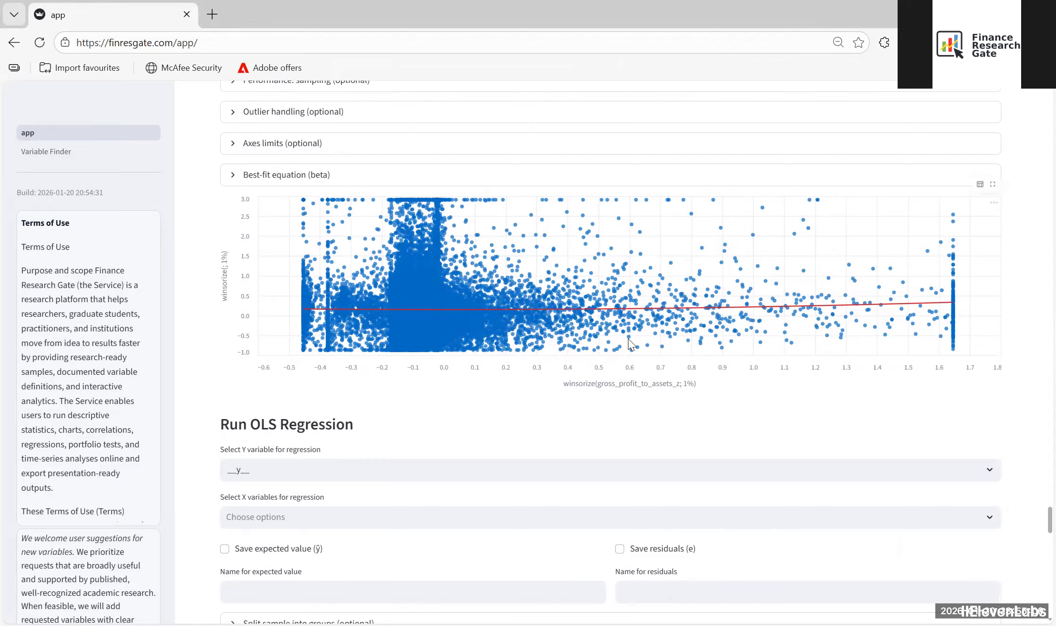
{"action": "left_click", "coordinate": [298, 519]}
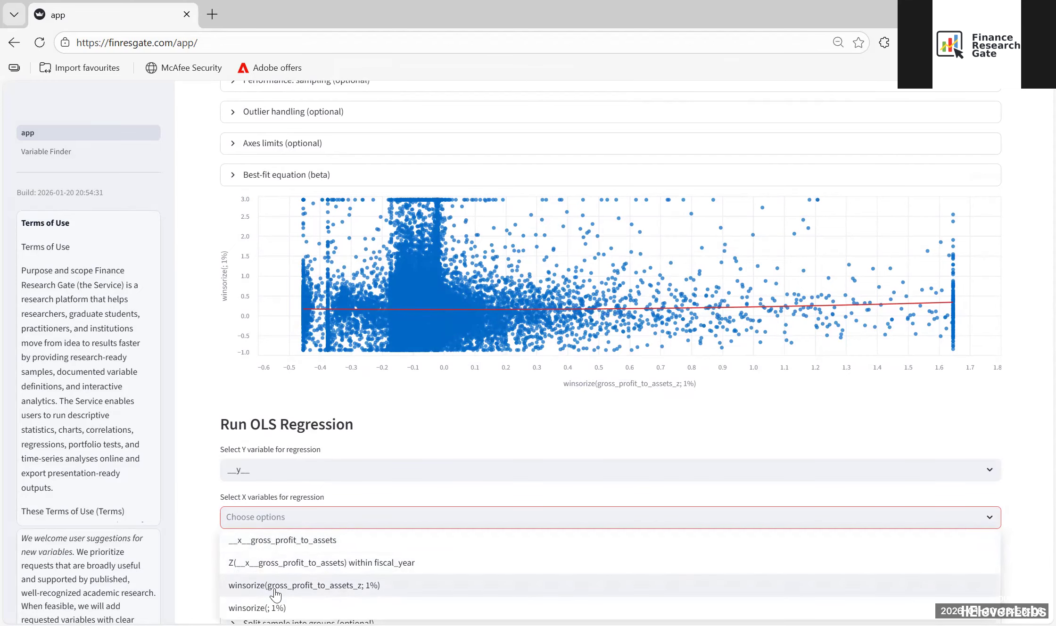
{"action": "left_click", "coordinate": [272, 586]}
{"action": "left_click", "coordinate": [273, 470]}
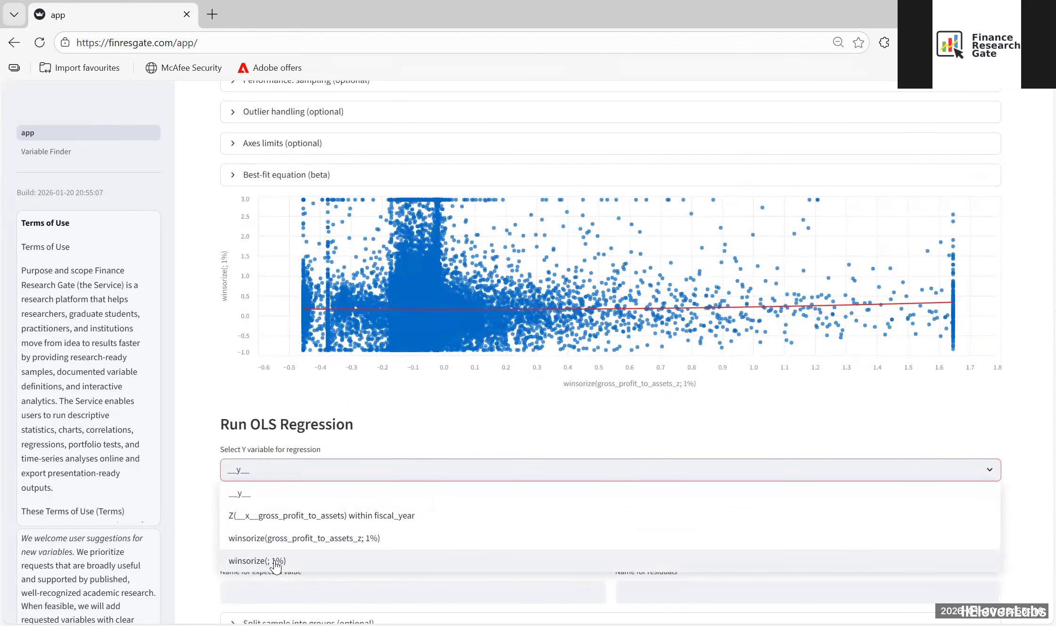
{"action": "left_click", "coordinate": [278, 561]}
{"action": "scroll", "coordinate": [189, 393], "scroll_direction": "down", "scroll_amount": 4}
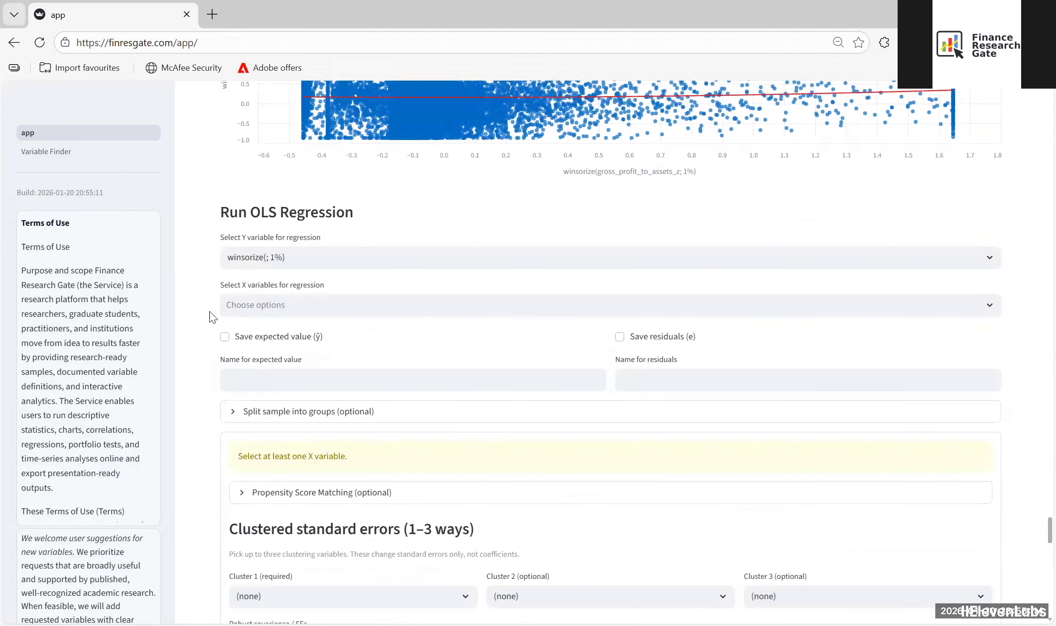
{"action": "left_click", "coordinate": [253, 309]}
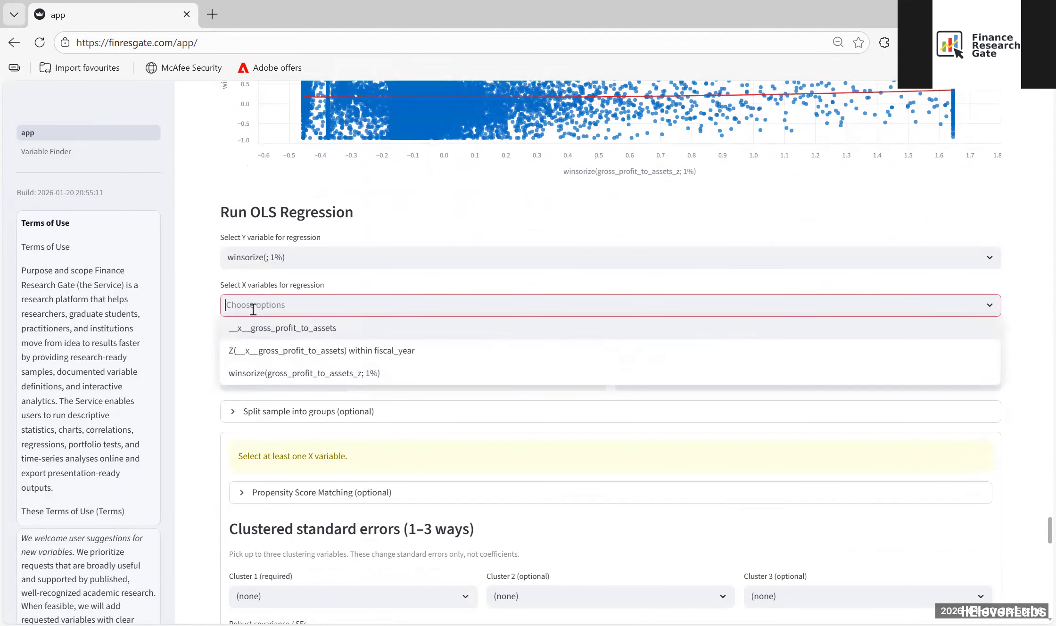
{"action": "left_click", "coordinate": [280, 372]}
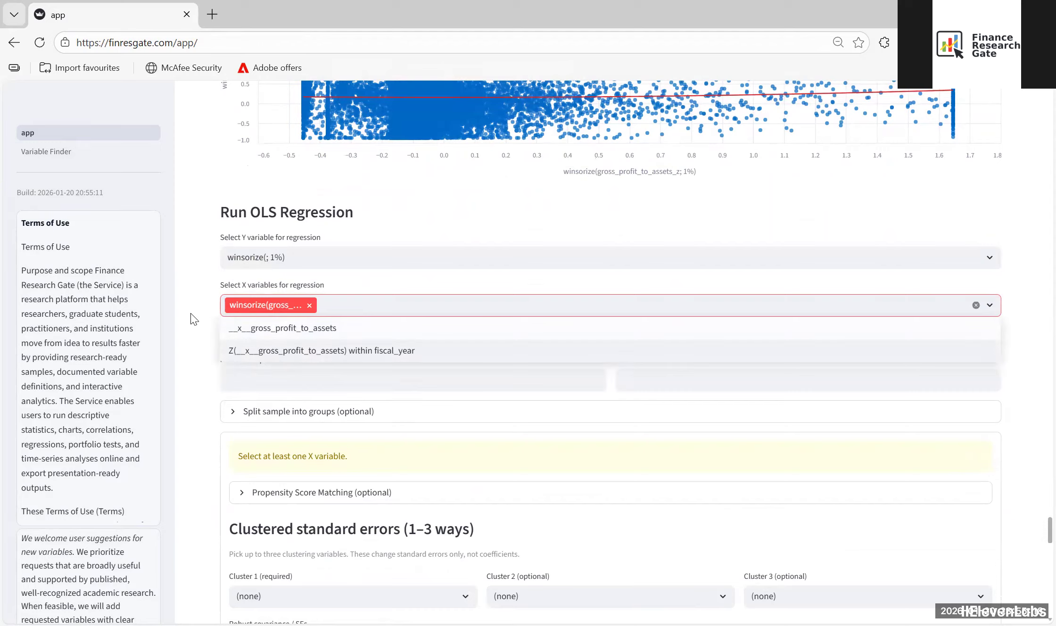
{"action": "left_click", "coordinate": [200, 318]}
{"action": "scroll", "coordinate": [197, 322], "scroll_direction": "down", "scroll_amount": 5}
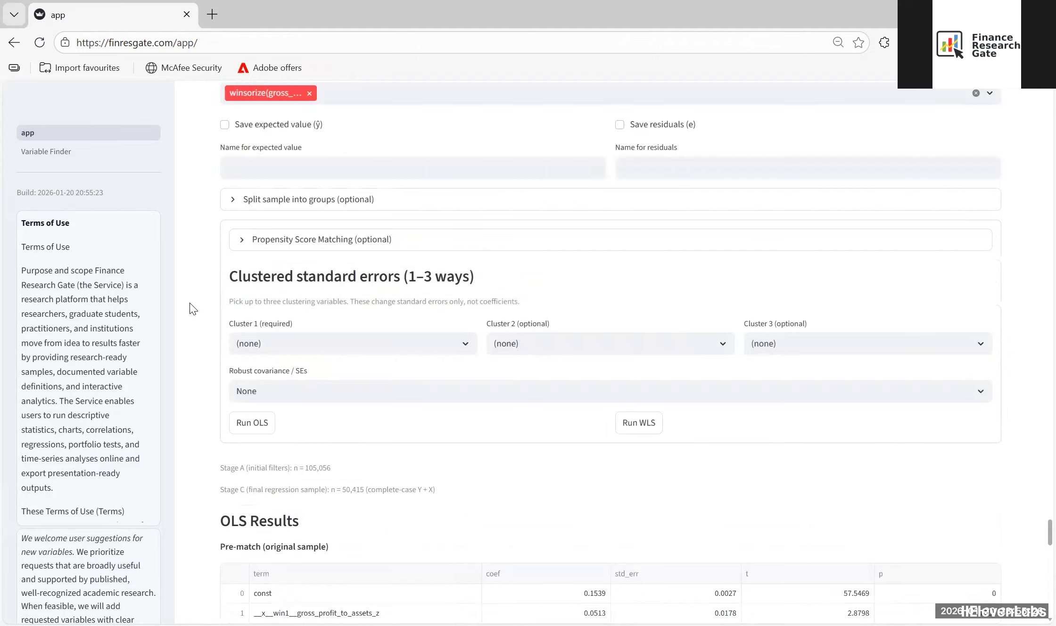
{"action": "scroll", "coordinate": [190, 308], "scroll_direction": "down", "scroll_amount": 6}
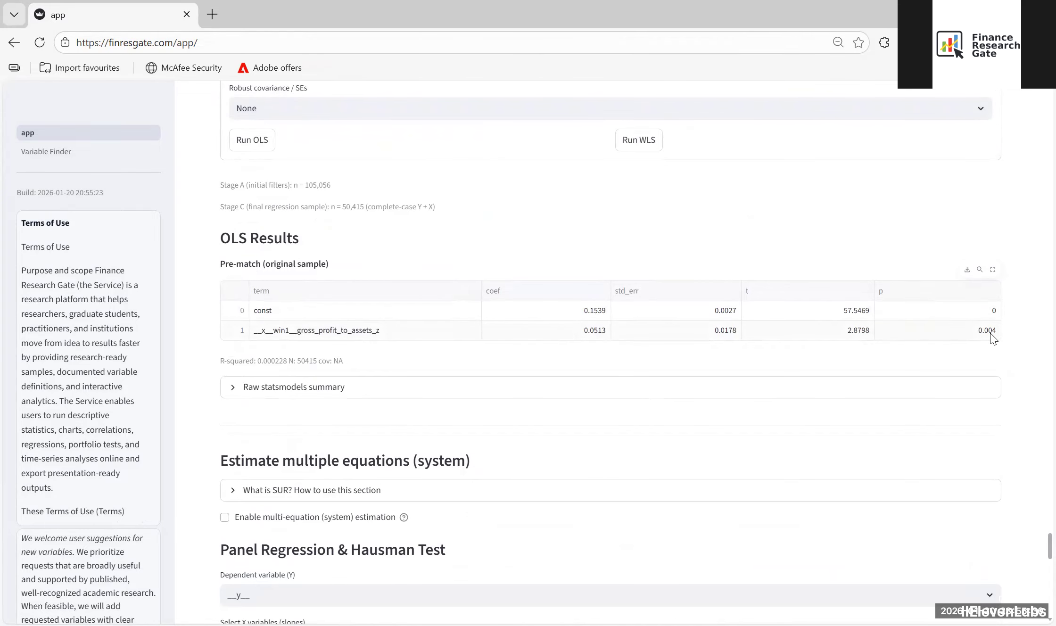
Step: Review the X–Y and time-series charts and the derived-variable tools, from lags and percentage changes to interactions, industry aggregates and dummy variables
{"action": "scroll", "coordinate": [207, 224], "scroll_direction": "up", "scroll_amount": 10}
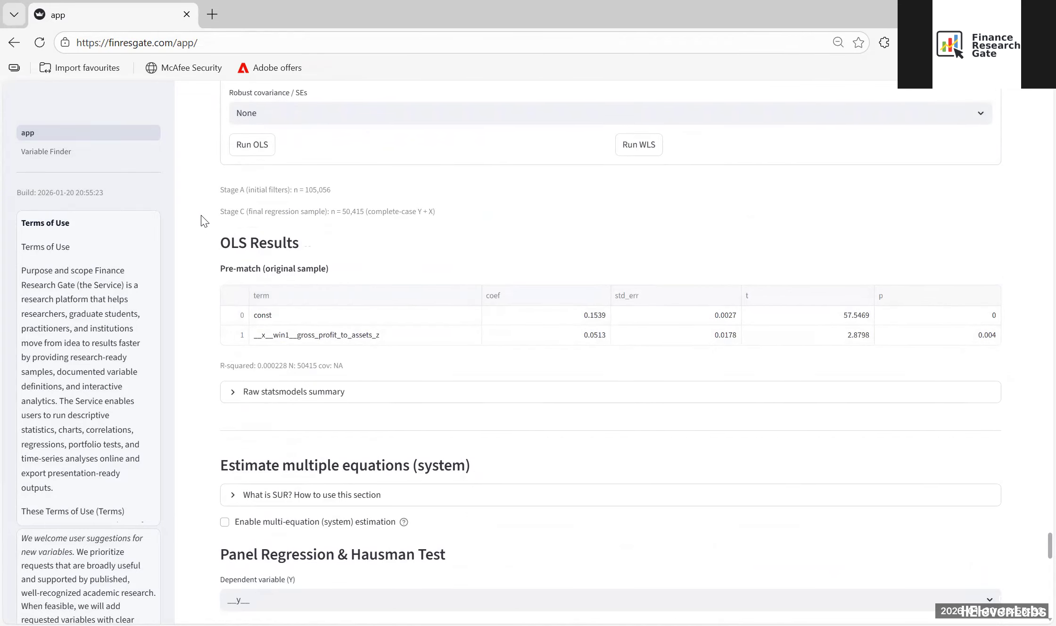
{"action": "scroll", "coordinate": [204, 221], "scroll_direction": "up", "scroll_amount": 10}
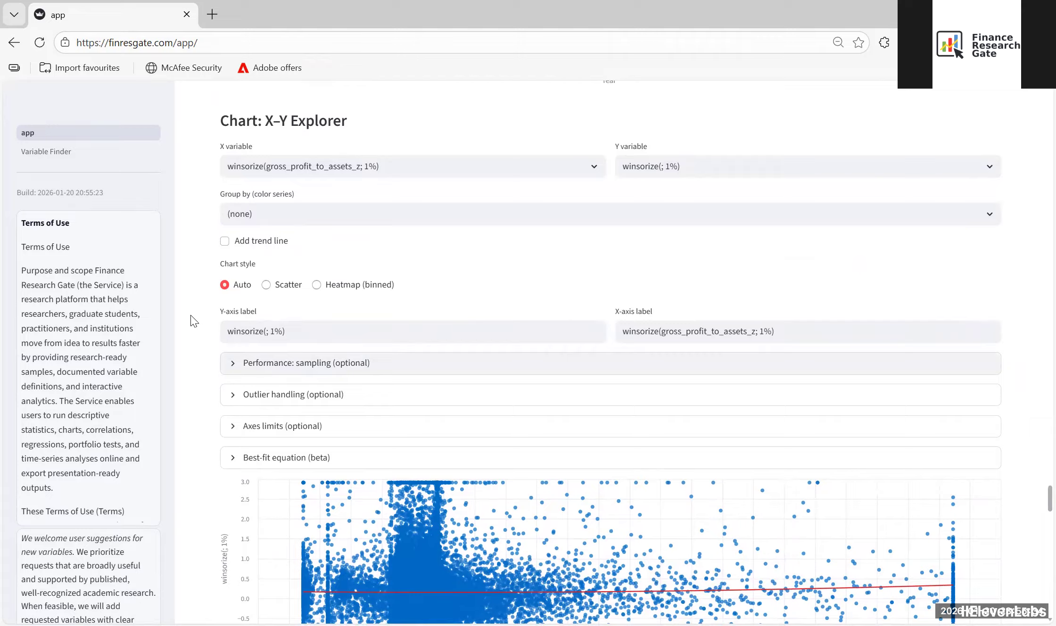
{"action": "scroll", "coordinate": [193, 321], "scroll_direction": "down", "scroll_amount": 3}
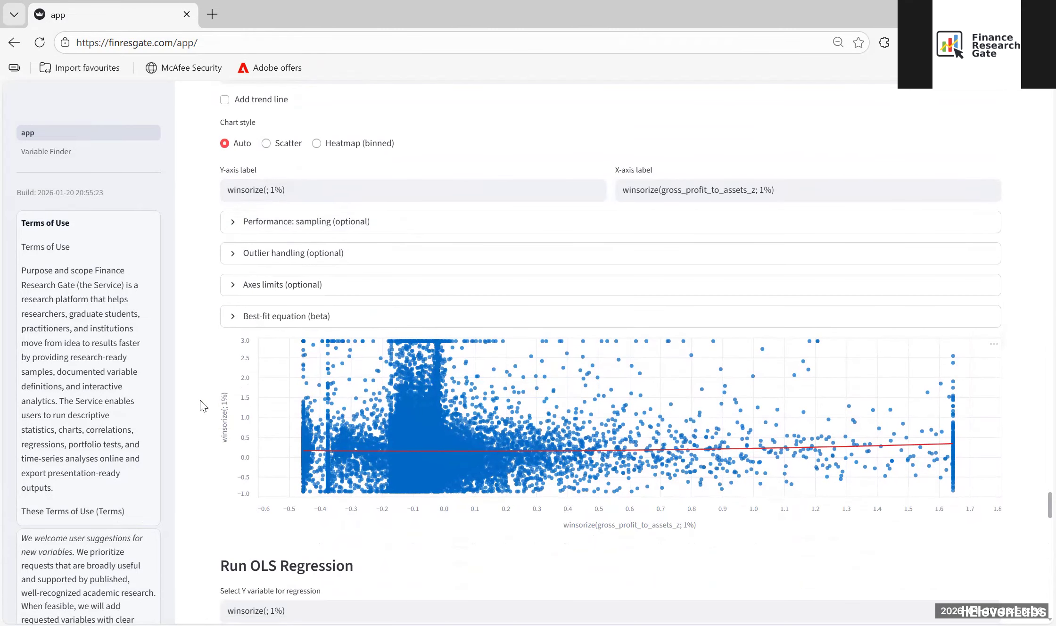
{"action": "scroll", "coordinate": [208, 314], "scroll_direction": "up", "scroll_amount": 10}
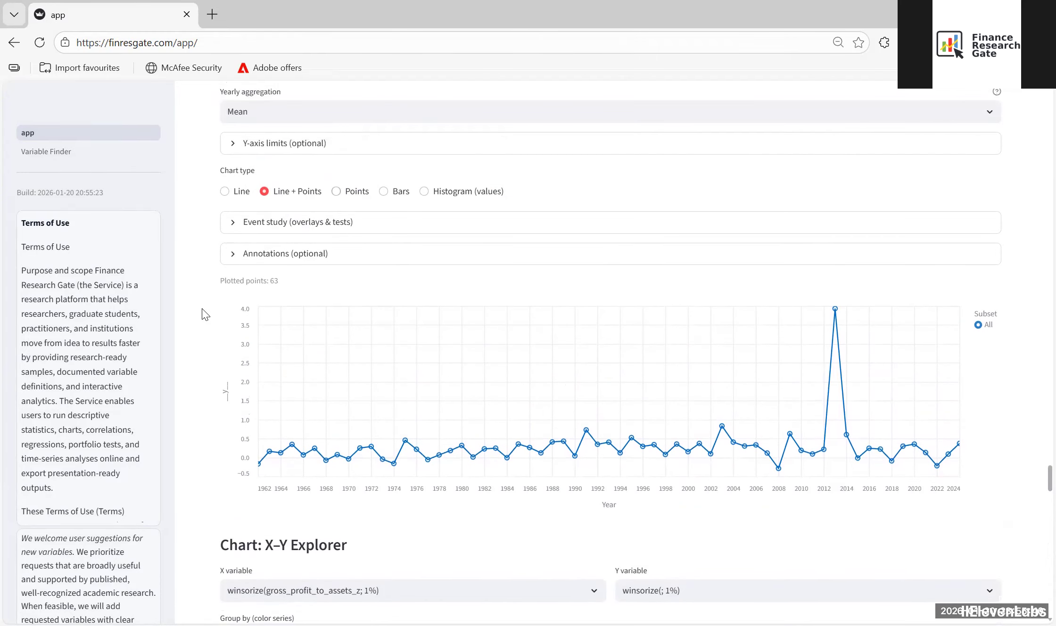
{"action": "left_click_drag", "start_coordinate": [1050, 476], "coordinate": [1038, 191]}
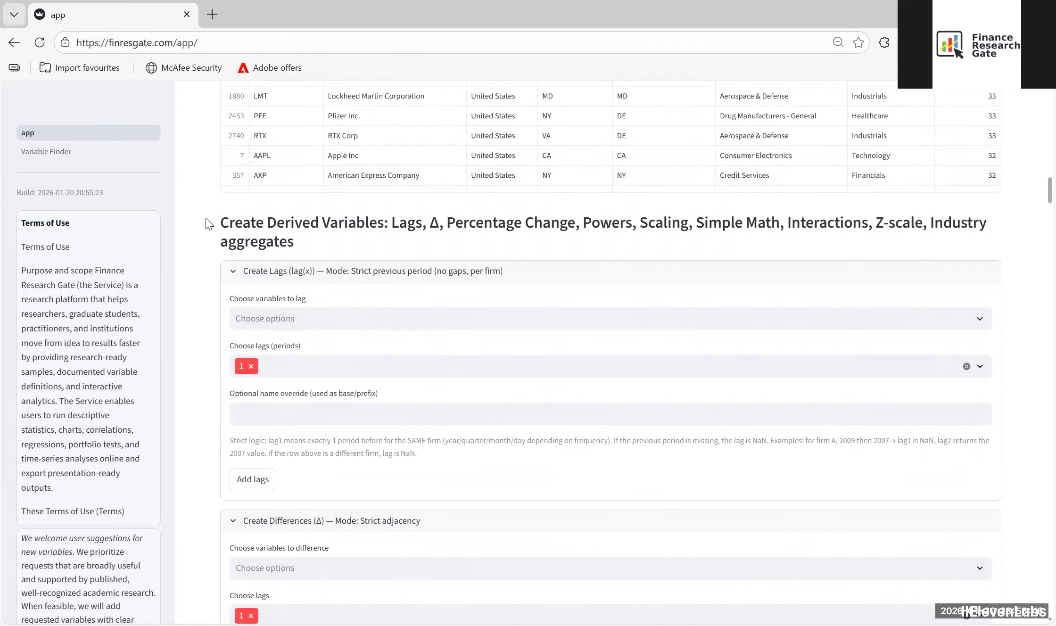
{"action": "left_click_drag", "start_coordinate": [207, 221], "coordinate": [404, 244]}
{"action": "left_click", "coordinate": [196, 266]}
{"action": "scroll", "coordinate": [201, 315], "scroll_direction": "down", "scroll_amount": 10}
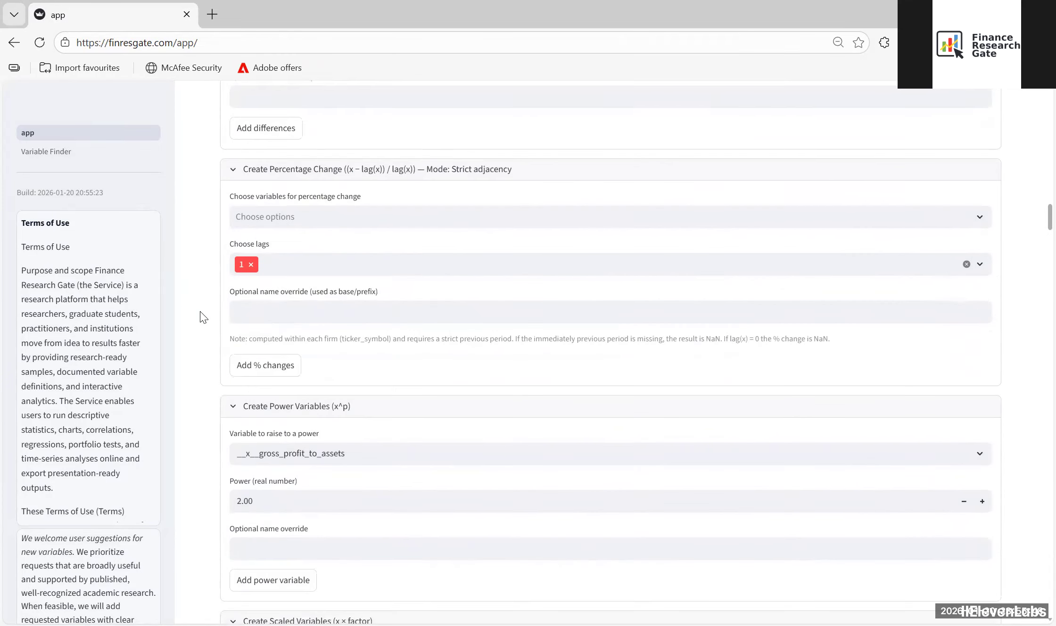
{"action": "scroll", "coordinate": [205, 316], "scroll_direction": "down", "scroll_amount": 5}
{"action": "scroll", "coordinate": [206, 315], "scroll_direction": "down", "scroll_amount": 10}
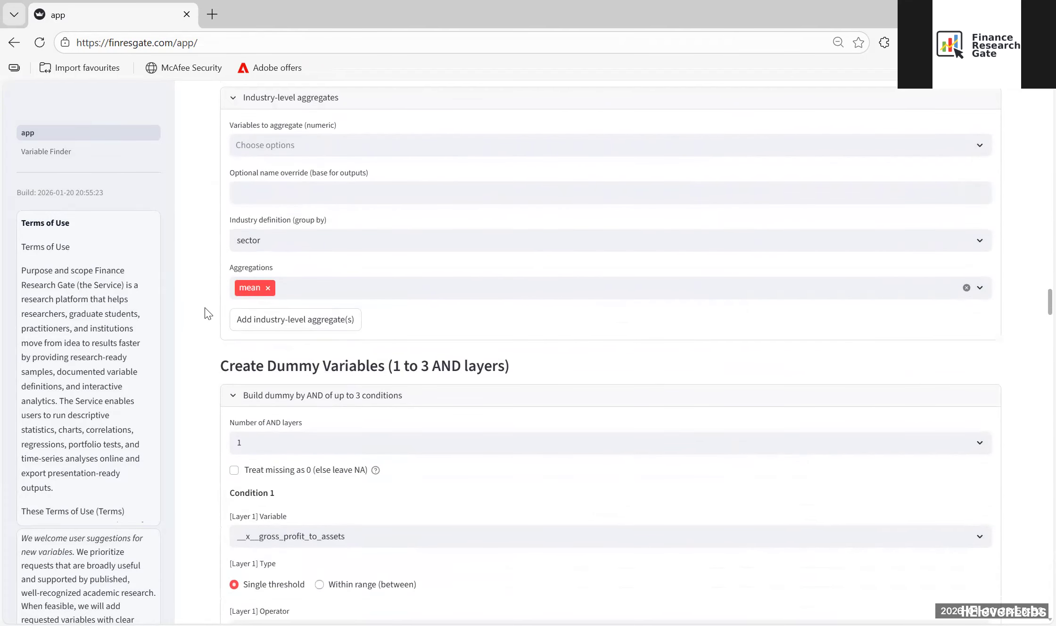
{"action": "scroll", "coordinate": [208, 313], "scroll_direction": "down", "scroll_amount": 5}
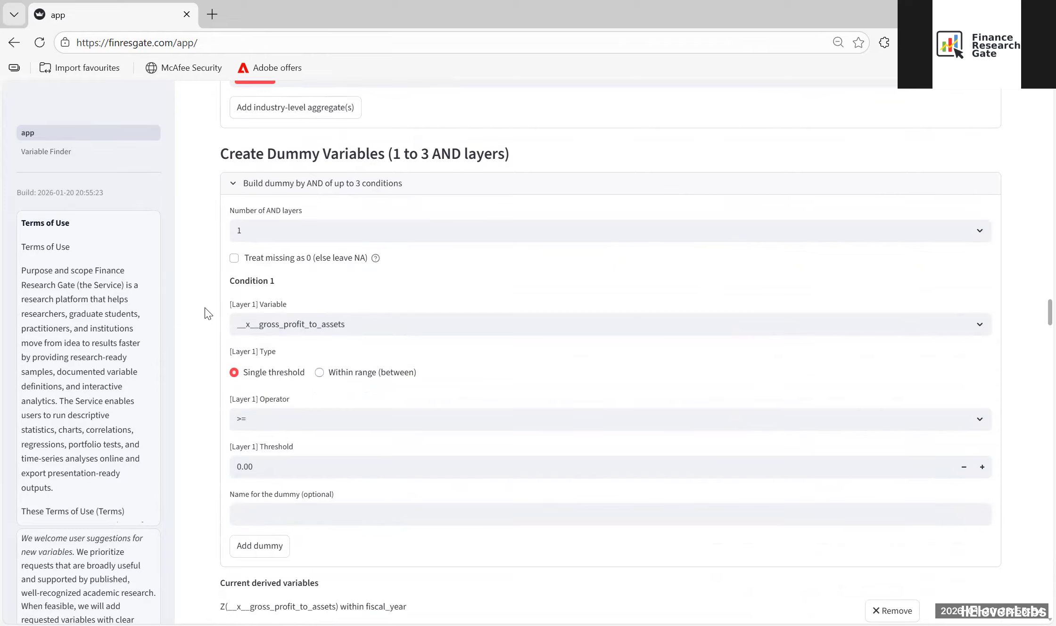
{"action": "scroll", "coordinate": [207, 315], "scroll_direction": "down", "scroll_amount": 3}
{"action": "scroll", "coordinate": [207, 314], "scroll_direction": "up", "scroll_amount": 16}
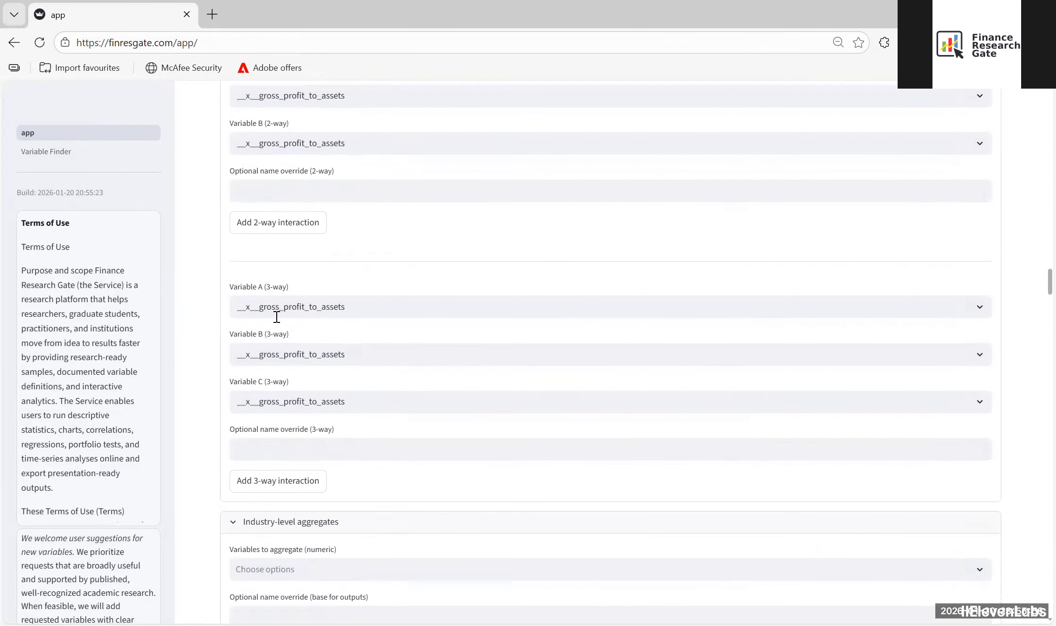
{"action": "scroll", "coordinate": [277, 317], "scroll_direction": "up", "scroll_amount": 6}
{"action": "scroll", "coordinate": [264, 333], "scroll_direction": "up", "scroll_amount": 6}
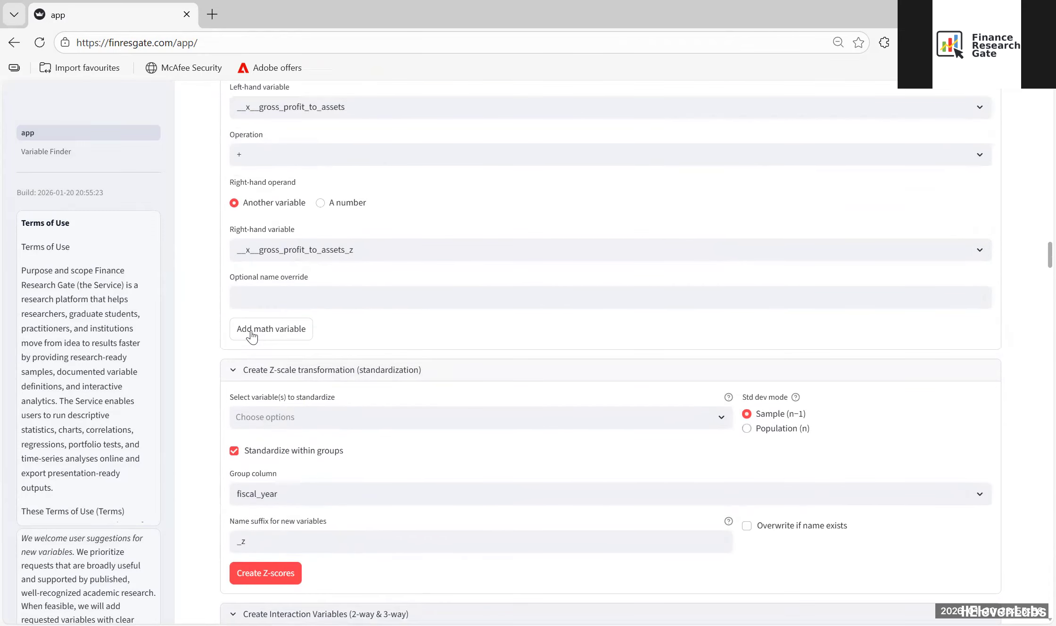
Step: Add an industry-level mean aggregate of __x__win1__gross_profit_to_assets_z, grouped by sic_2_digit
{"action": "scroll", "coordinate": [252, 336], "scroll_direction": "down", "scroll_amount": 18}
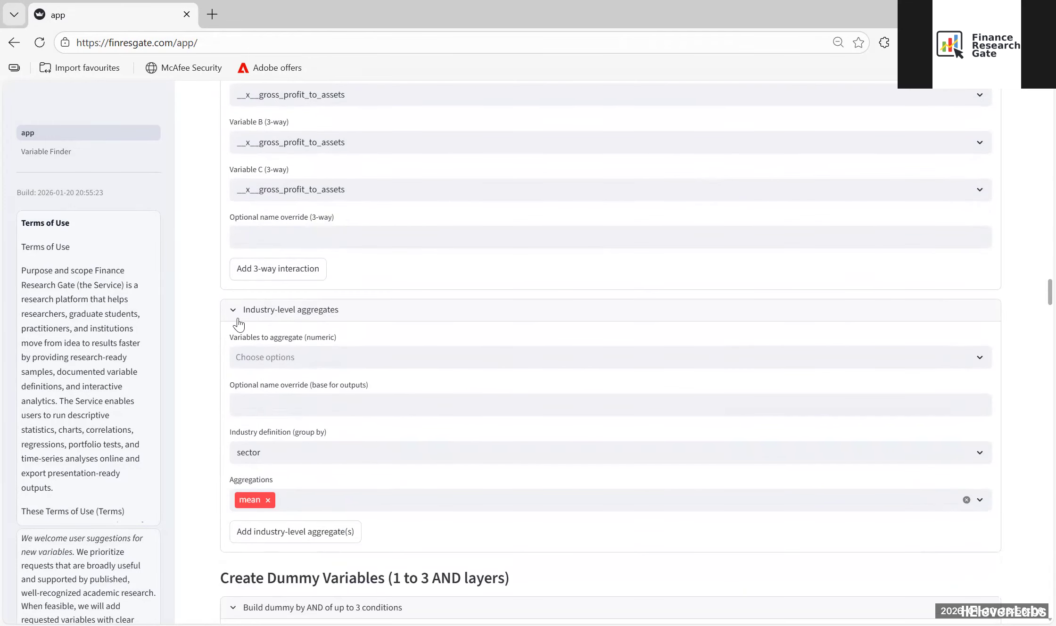
{"action": "scroll", "coordinate": [264, 302], "scroll_direction": "down", "scroll_amount": 3}
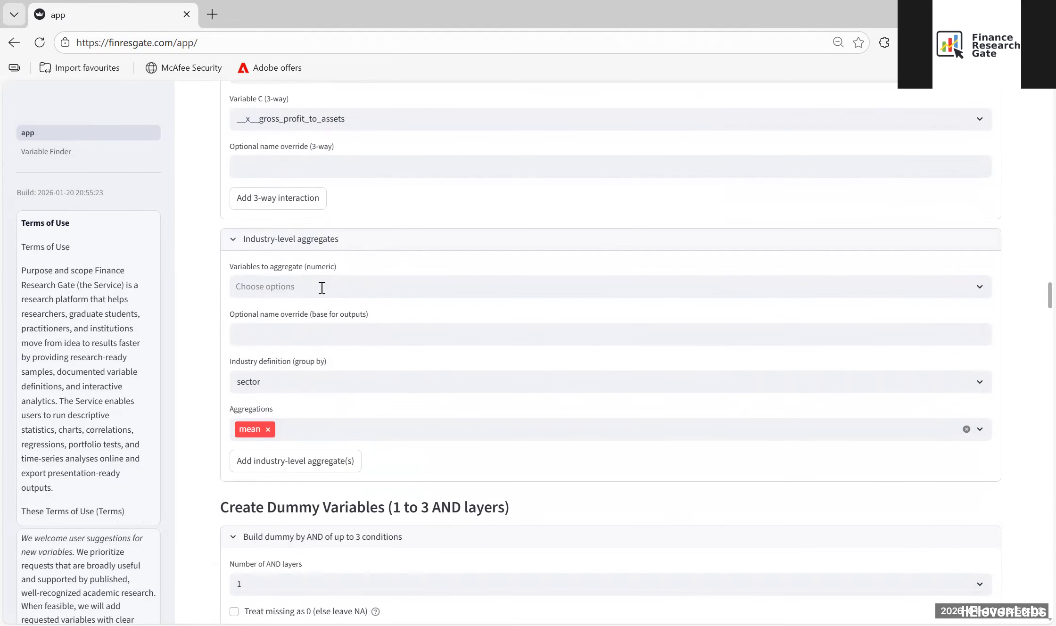
{"action": "left_click", "coordinate": [319, 286]}
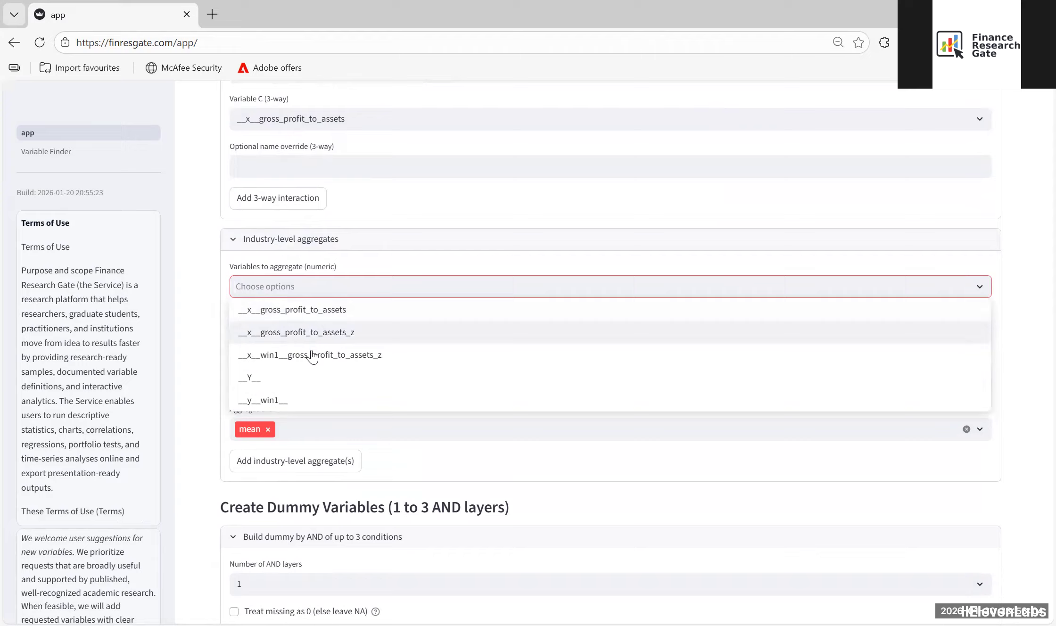
{"action": "left_click", "coordinate": [296, 357]}
{"action": "left_click", "coordinate": [195, 283]}
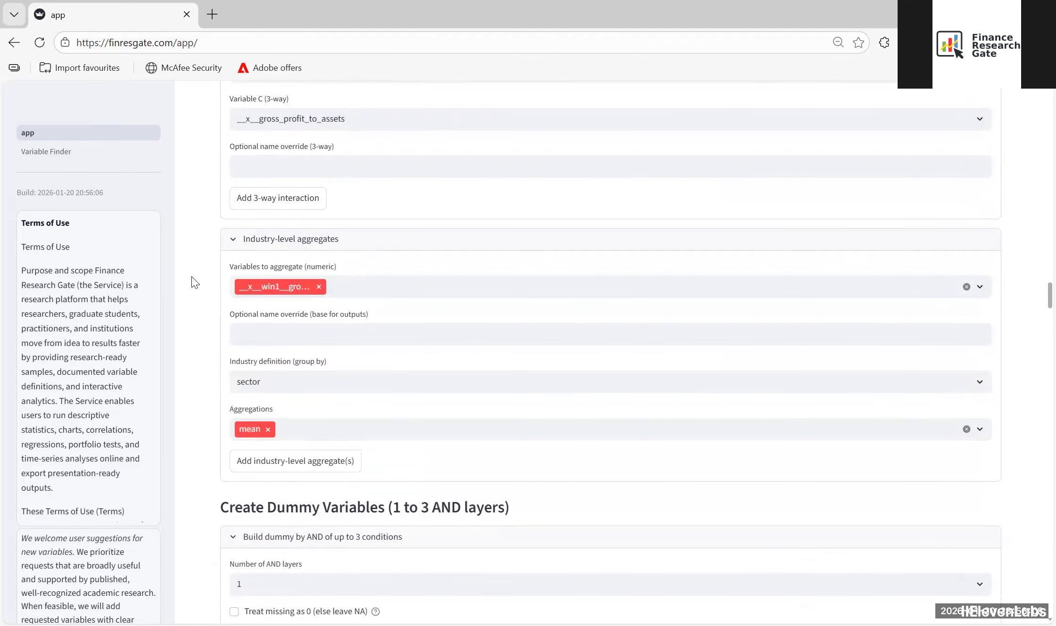
{"action": "left_click", "coordinate": [277, 387]}
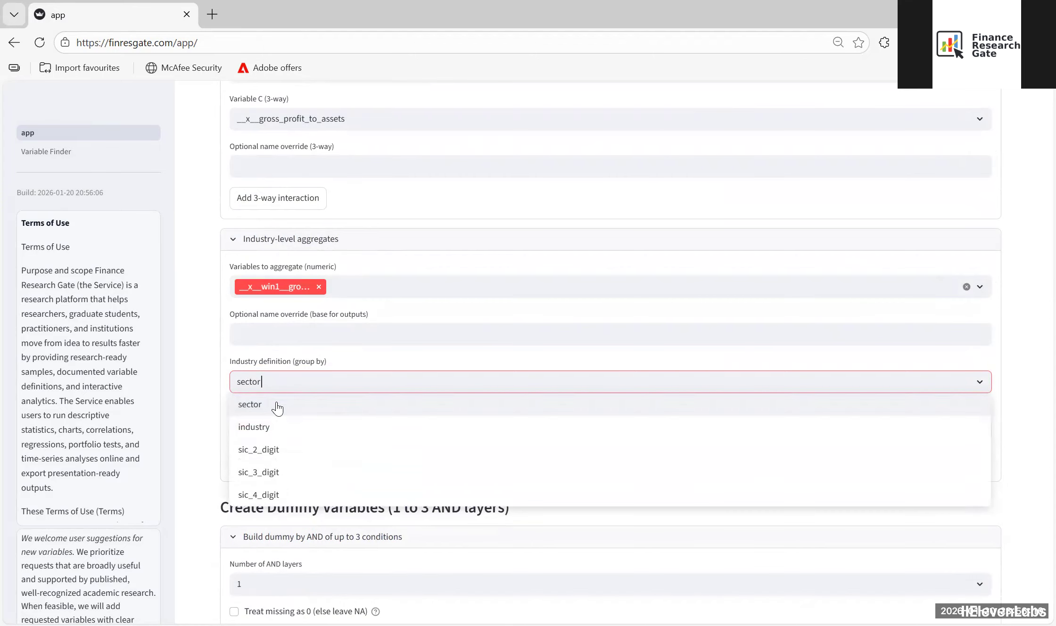
{"action": "left_click", "coordinate": [277, 455]}
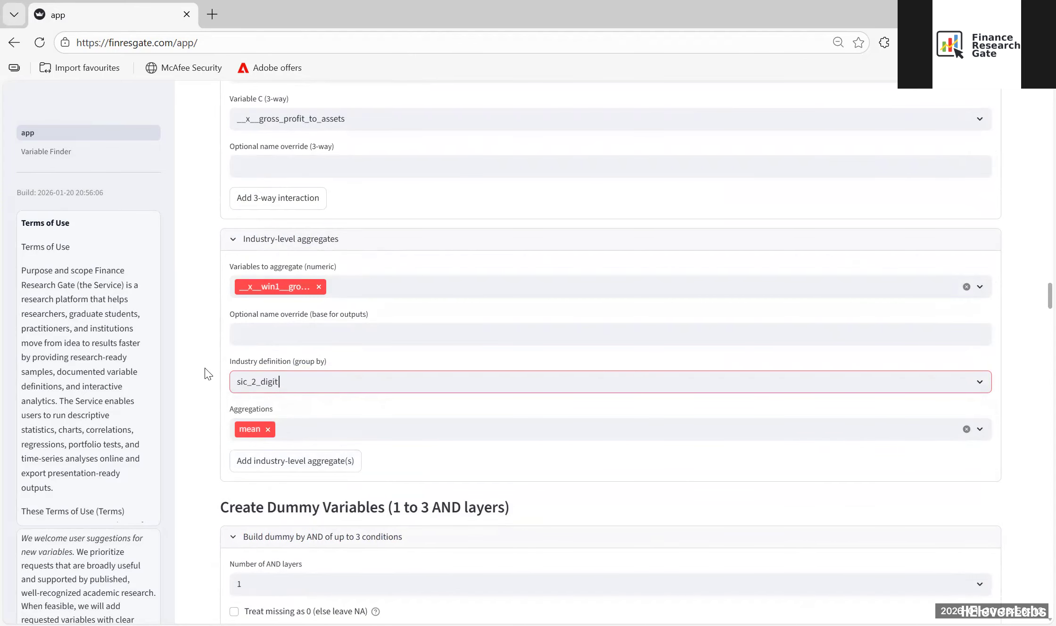
{"action": "left_click", "coordinate": [302, 470]}
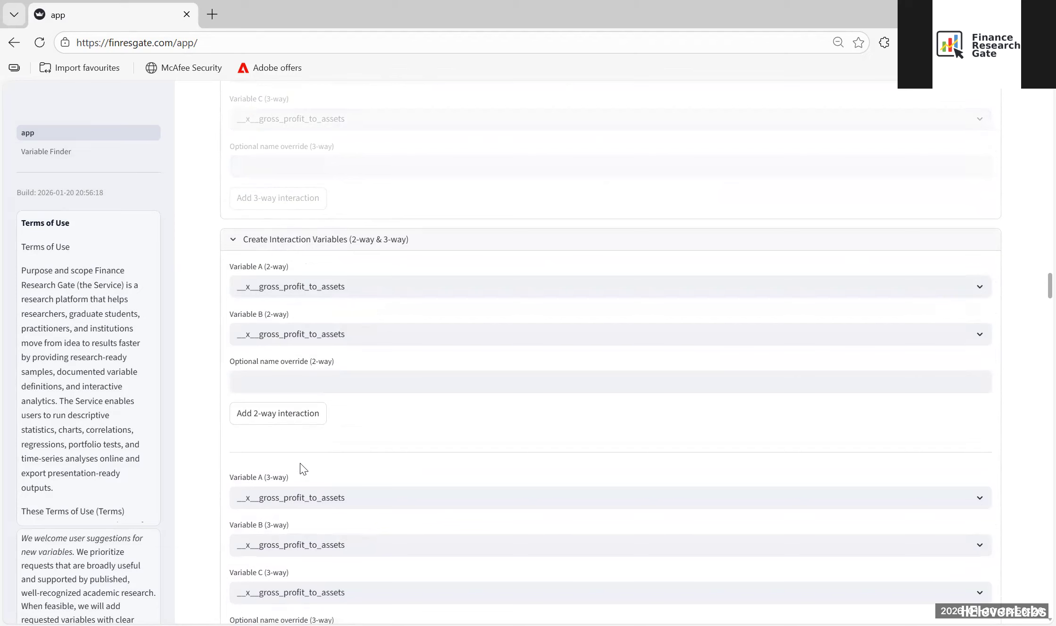
Step: Add an industry-level mean aggregate of __y__win1__, grouped by sic_2_digit
{"action": "scroll", "coordinate": [226, 309], "scroll_direction": "down", "scroll_amount": 10}
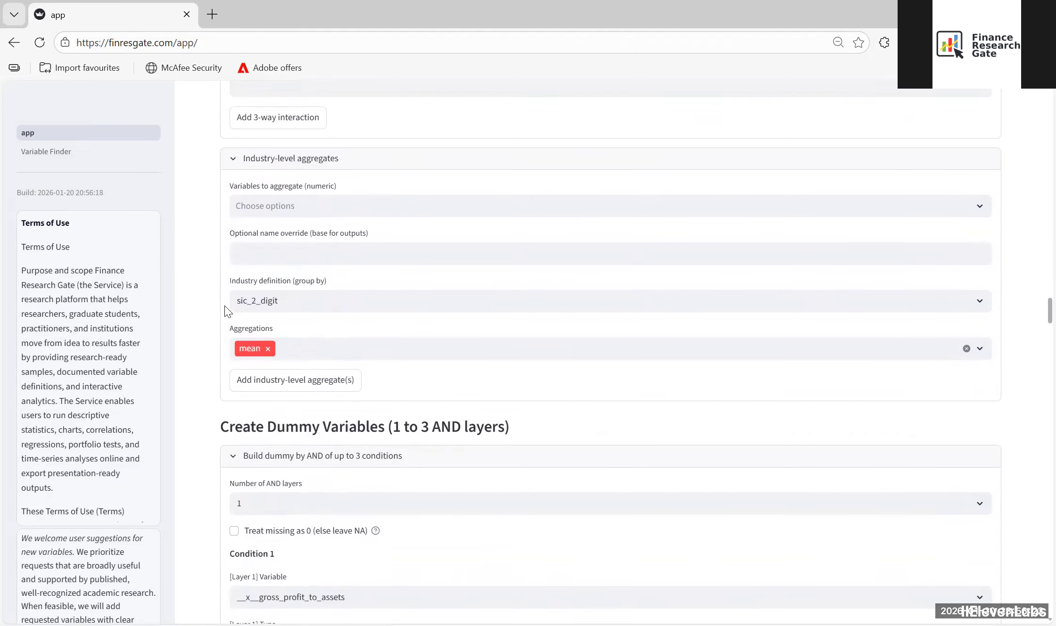
{"action": "scroll", "coordinate": [225, 309], "scroll_direction": "down", "scroll_amount": 3}
{"action": "scroll", "coordinate": [204, 243], "scroll_direction": "up", "scroll_amount": 4}
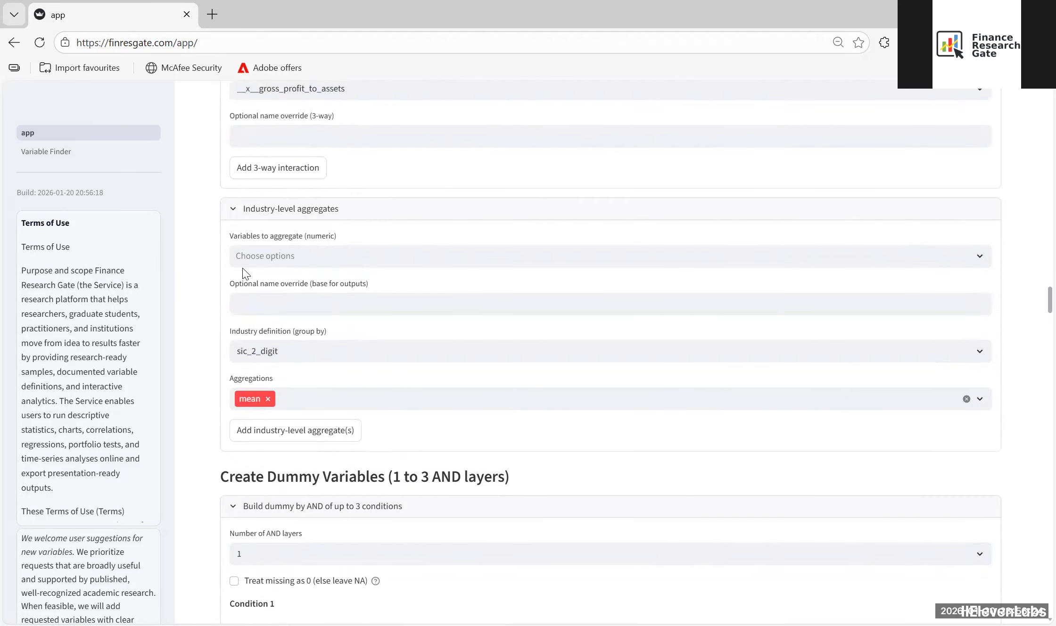
{"action": "left_click", "coordinate": [299, 255]}
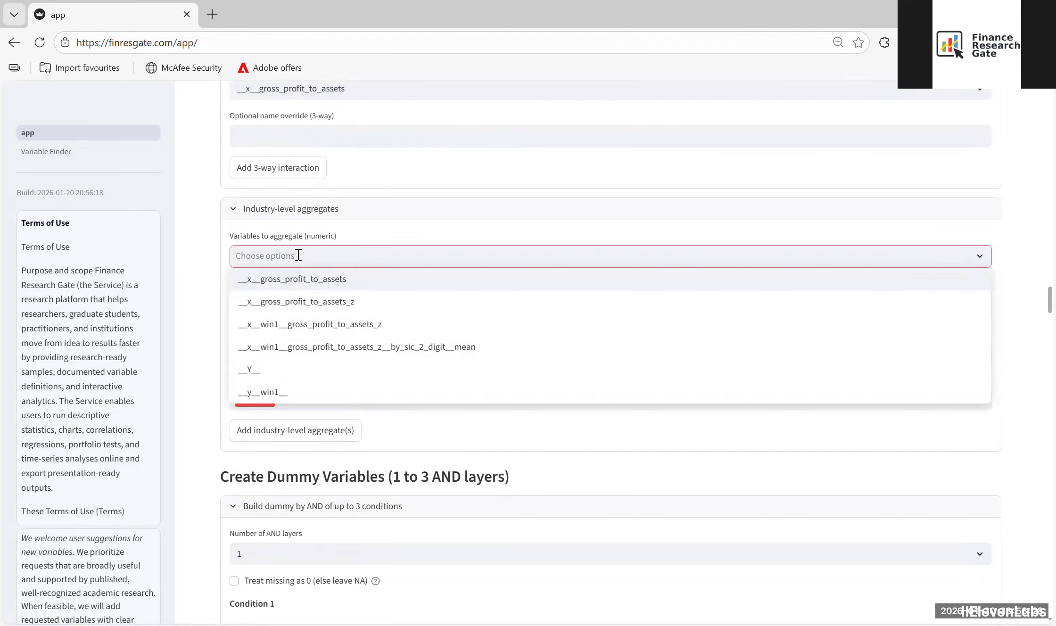
{"action": "left_click", "coordinate": [290, 394]}
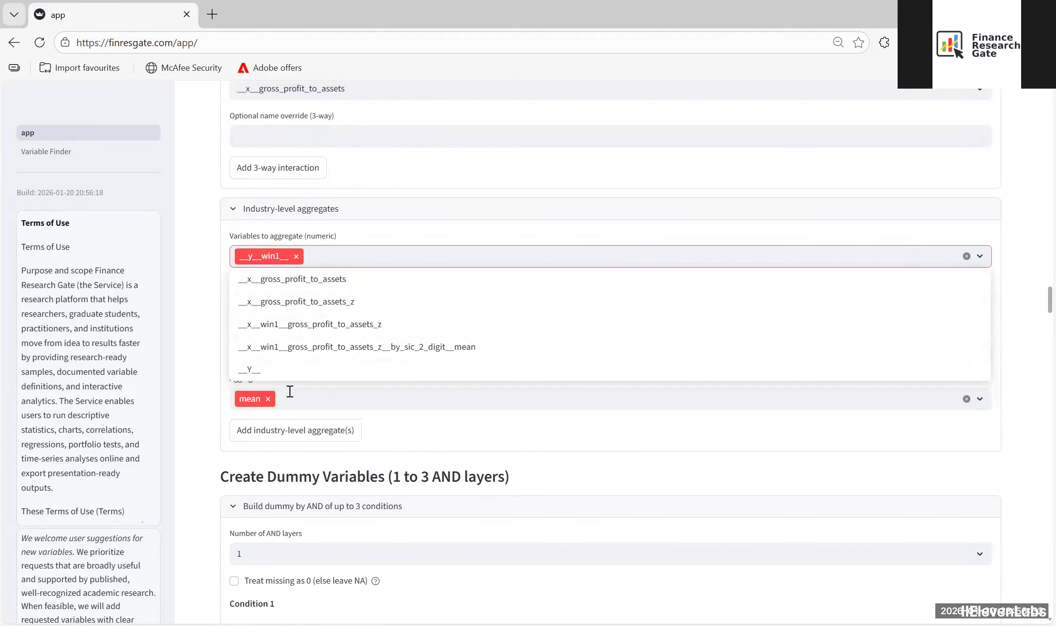
{"action": "left_click", "coordinate": [193, 243]}
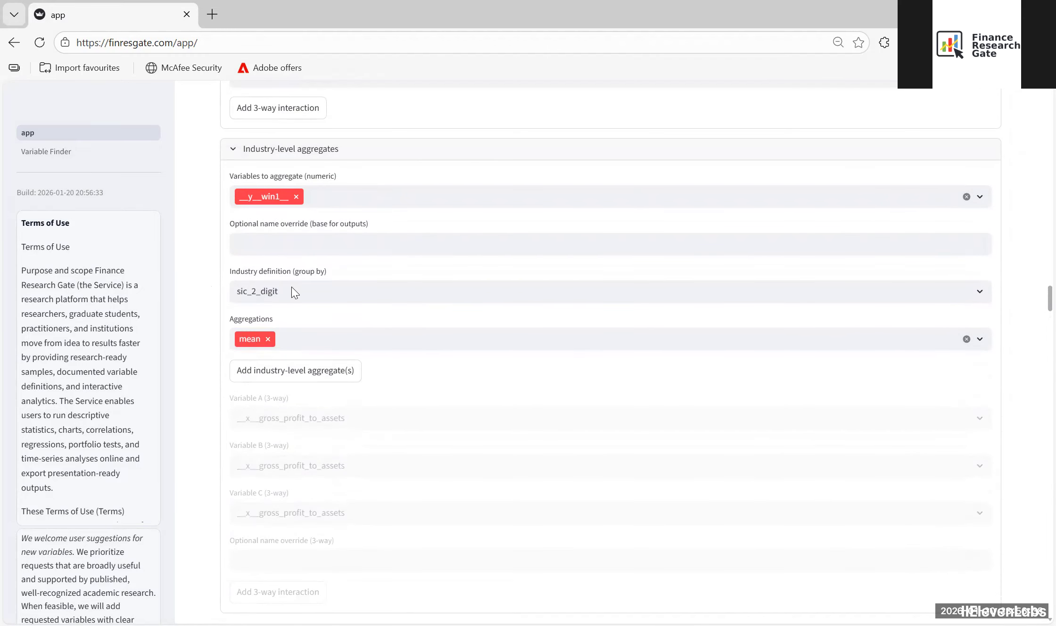
{"action": "left_click", "coordinate": [299, 373]}
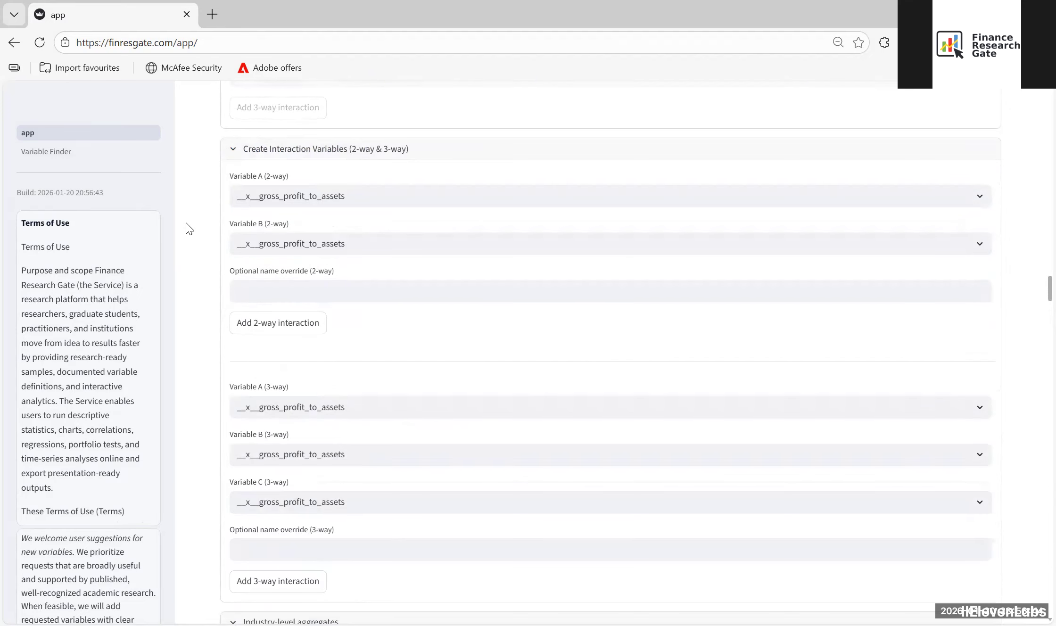
Step: Plot the sic_2_digit mean of __y__win1__ as Y against the sic_2_digit mean of __x__win1__gross_profit_to_assets_z as X in the X–Y Explorer chart
{"action": "scroll", "coordinate": [186, 226], "scroll_direction": "down", "scroll_amount": 10}
{"action": "scroll", "coordinate": [189, 228], "scroll_direction": "down", "scroll_amount": 15}
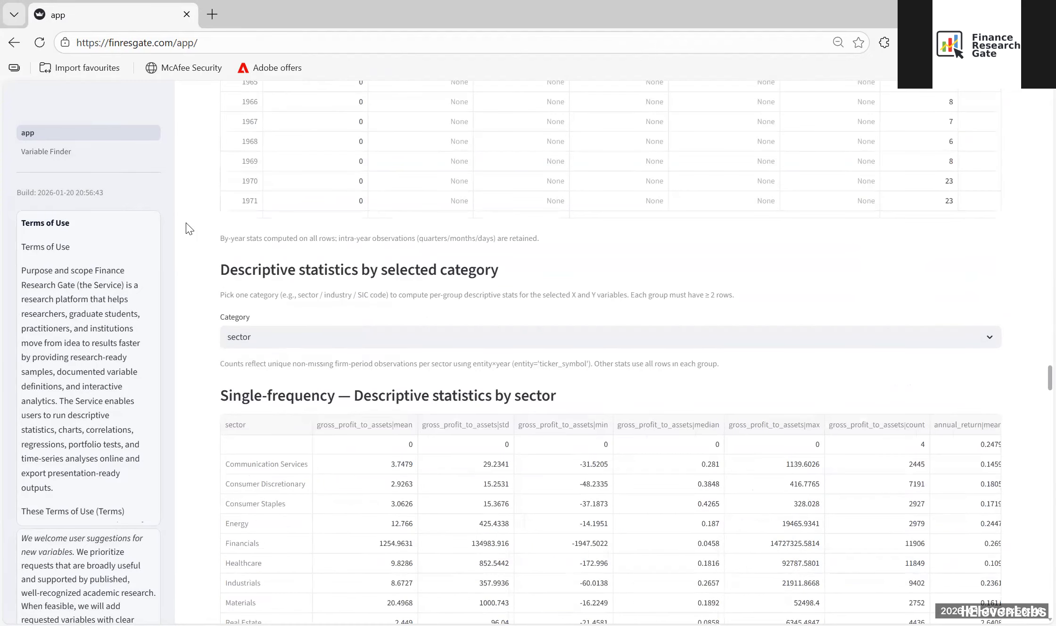
{"action": "scroll", "coordinate": [189, 229], "scroll_direction": "down", "scroll_amount": 15}
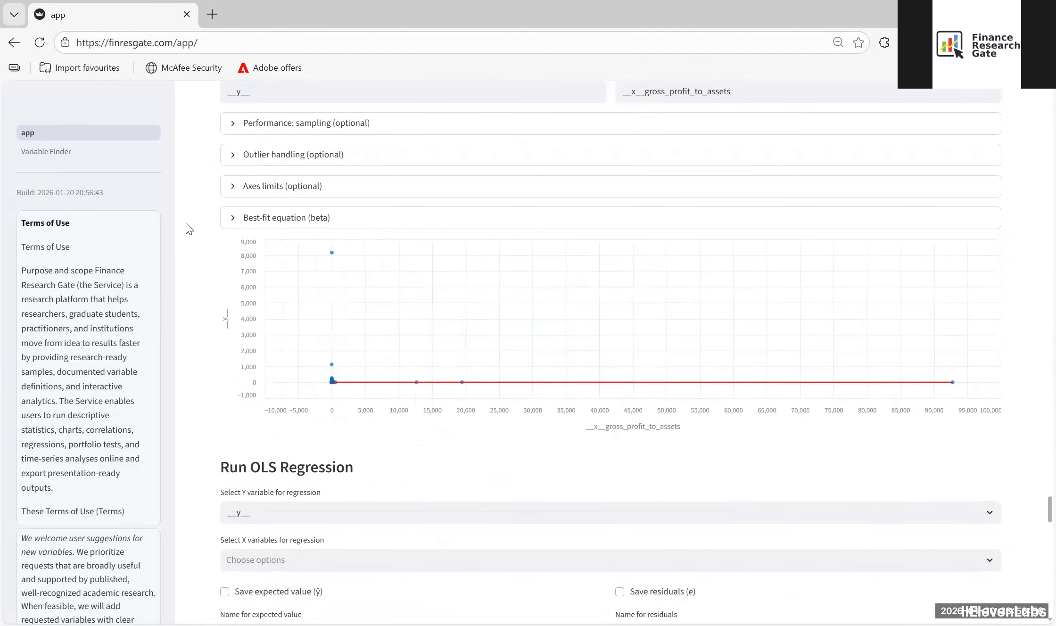
{"action": "scroll", "coordinate": [306, 291], "scroll_direction": "up", "scroll_amount": 4}
{"action": "left_click", "coordinate": [333, 138]}
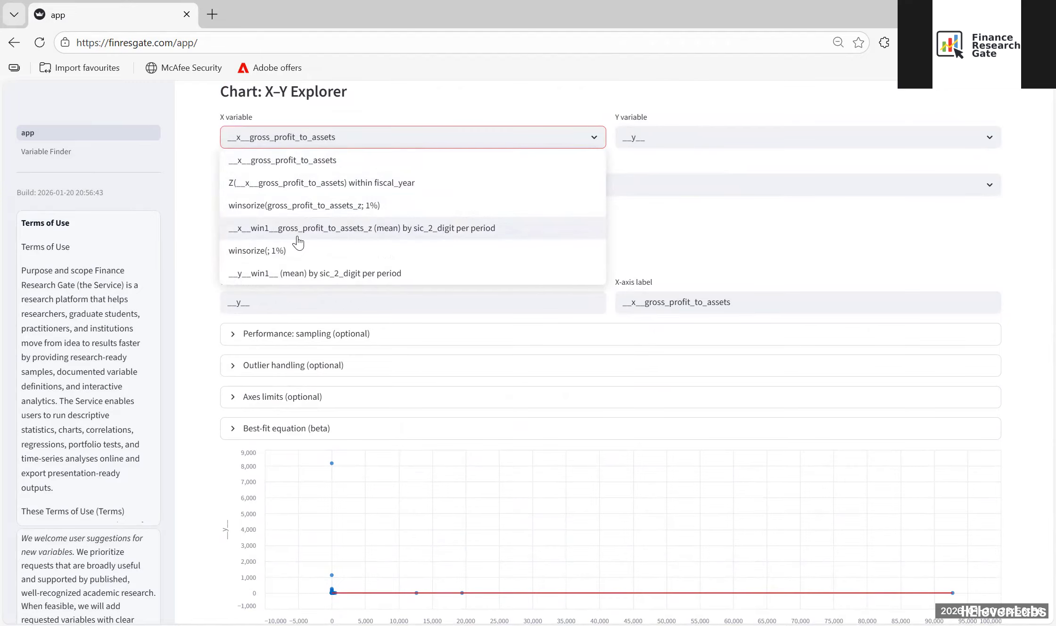
{"action": "left_click", "coordinate": [270, 229]}
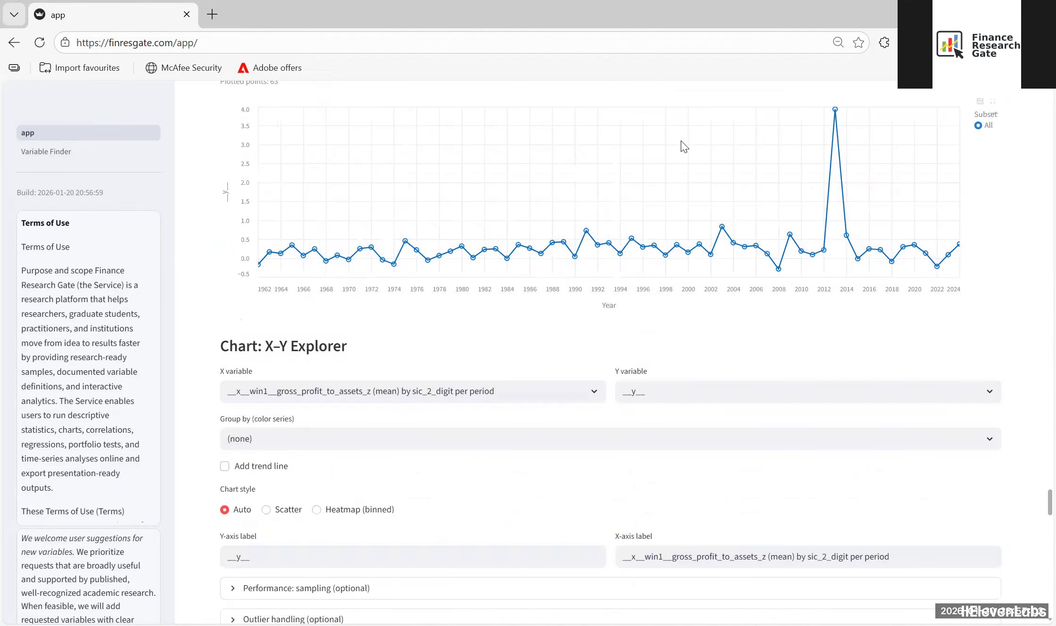
{"action": "left_click", "coordinate": [695, 390]}
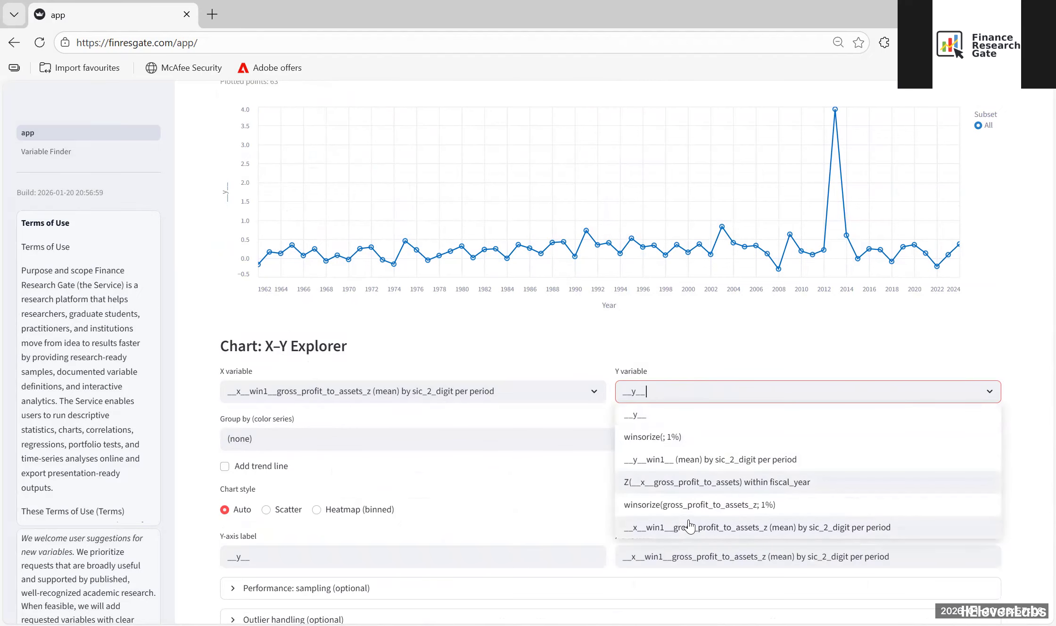
{"action": "left_click", "coordinate": [669, 460]}
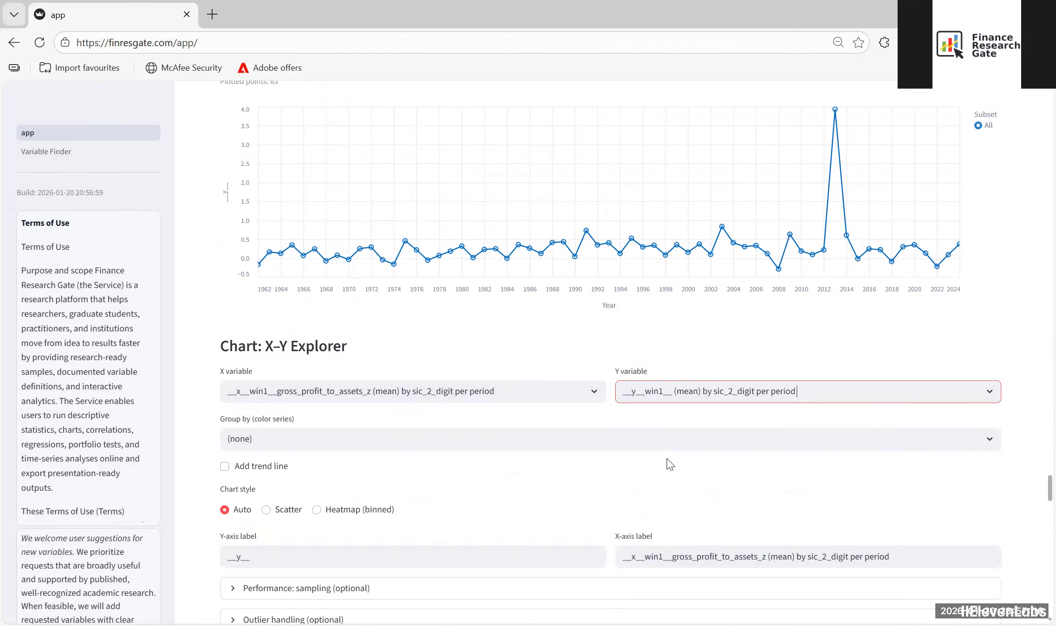
{"action": "scroll", "coordinate": [204, 325], "scroll_direction": "down", "scroll_amount": 5}
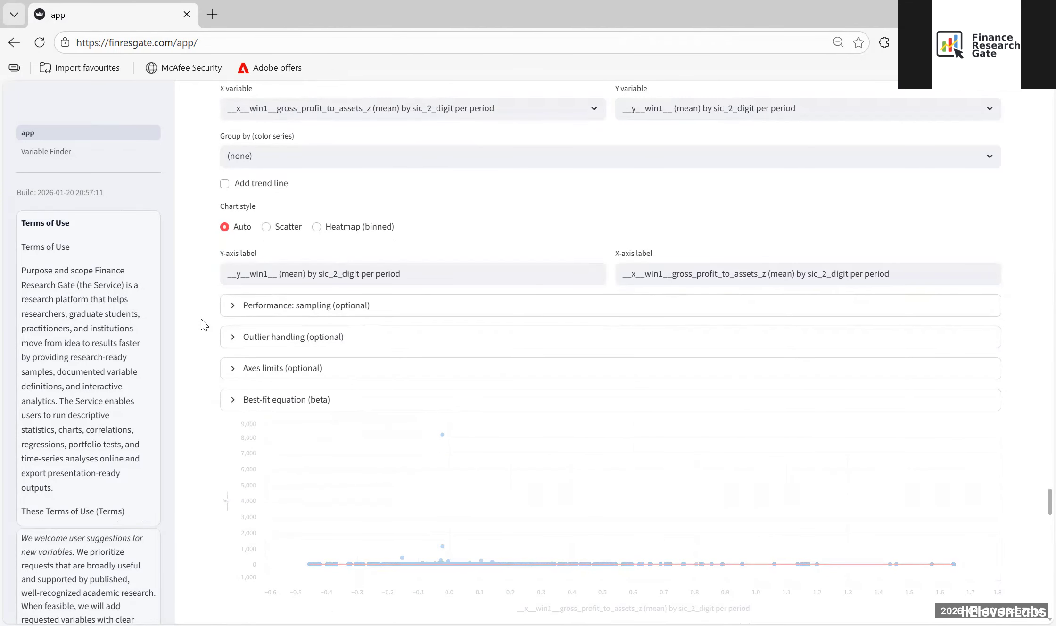
{"action": "scroll", "coordinate": [204, 324], "scroll_direction": "down", "scroll_amount": 2}
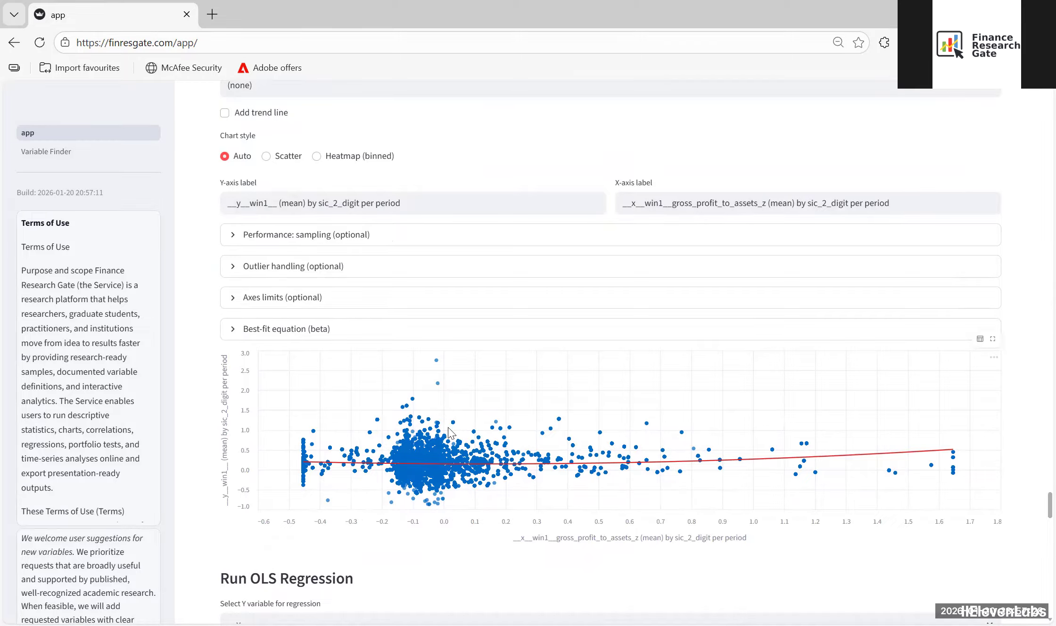
Step: Run an OLS regression of the sic_2_digit mean of __y__win1__ on that of __x__win1__gross_profit_to_assets_z, without clustering or robust standard errors, and examine the results
{"action": "scroll", "coordinate": [205, 285], "scroll_direction": "down", "scroll_amount": 6}
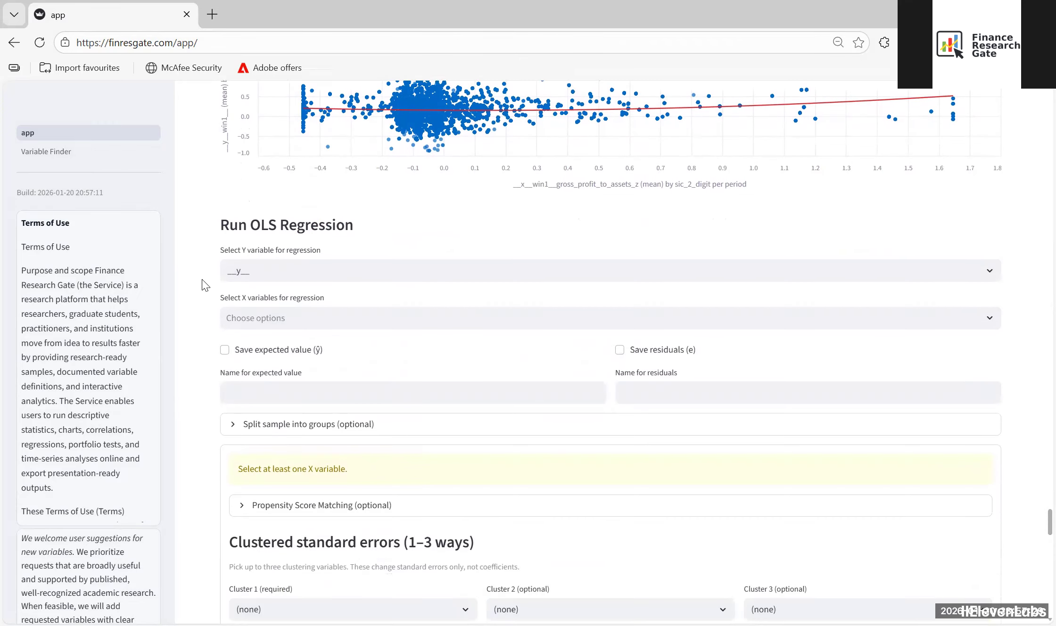
{"action": "left_click", "coordinate": [267, 269]}
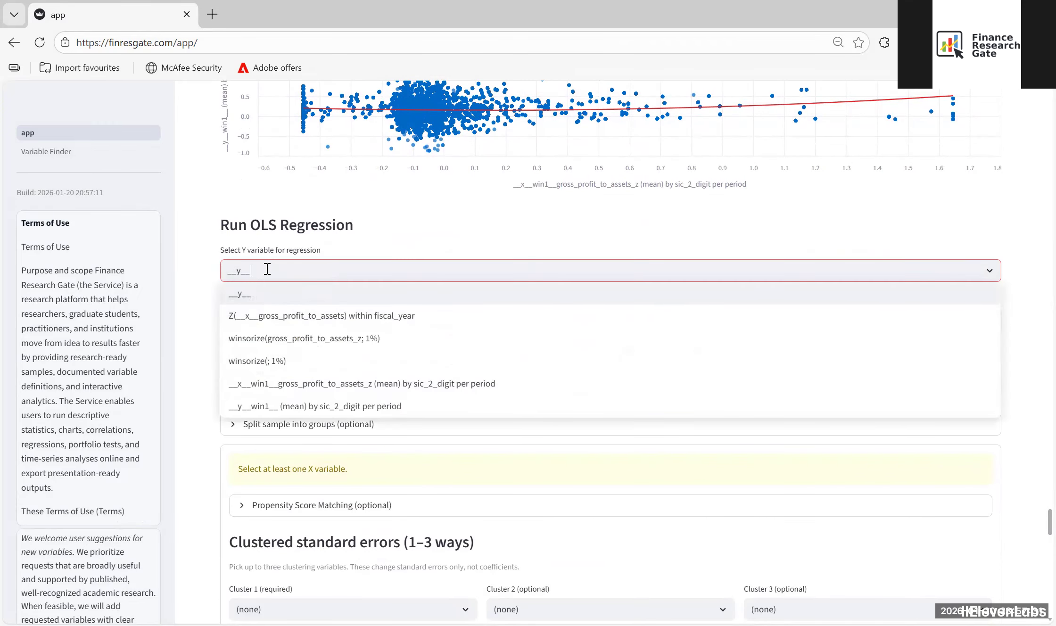
{"action": "left_click", "coordinate": [284, 408]}
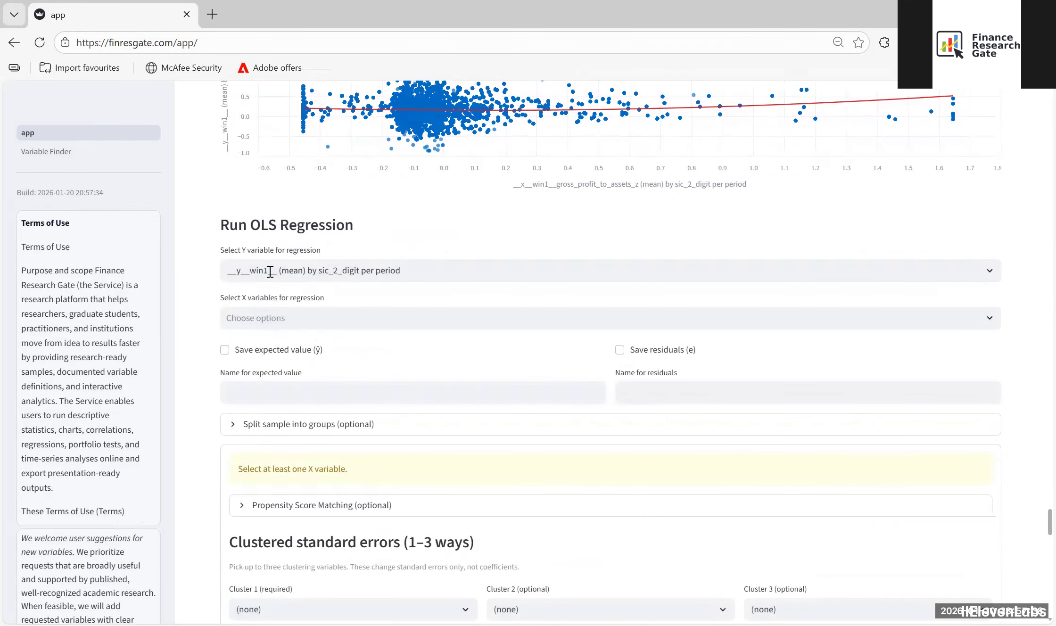
{"action": "left_click", "coordinate": [339, 317]}
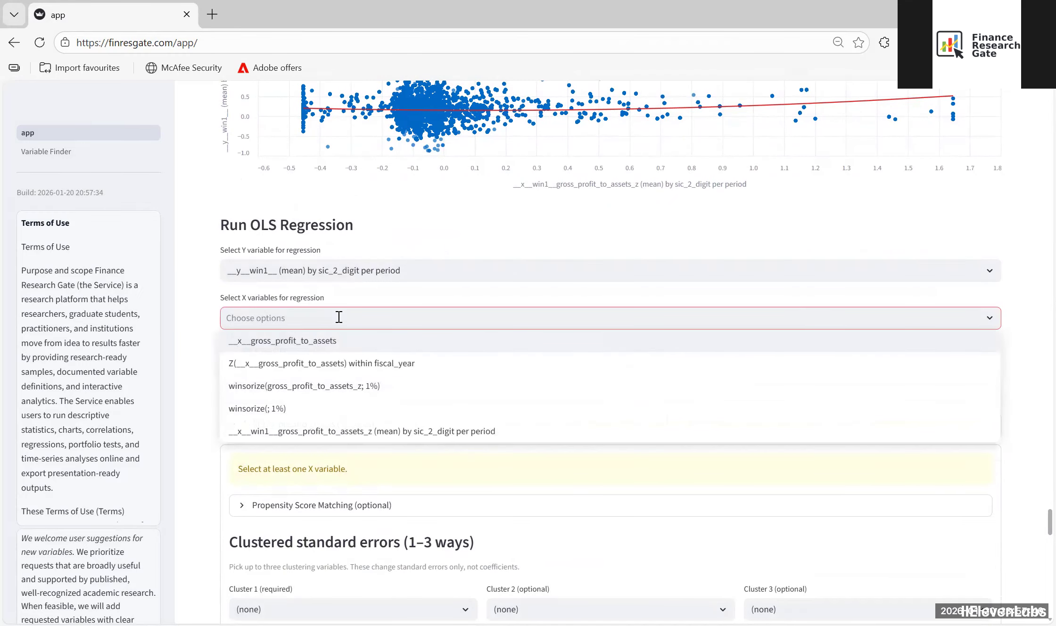
{"action": "left_click", "coordinate": [346, 431]}
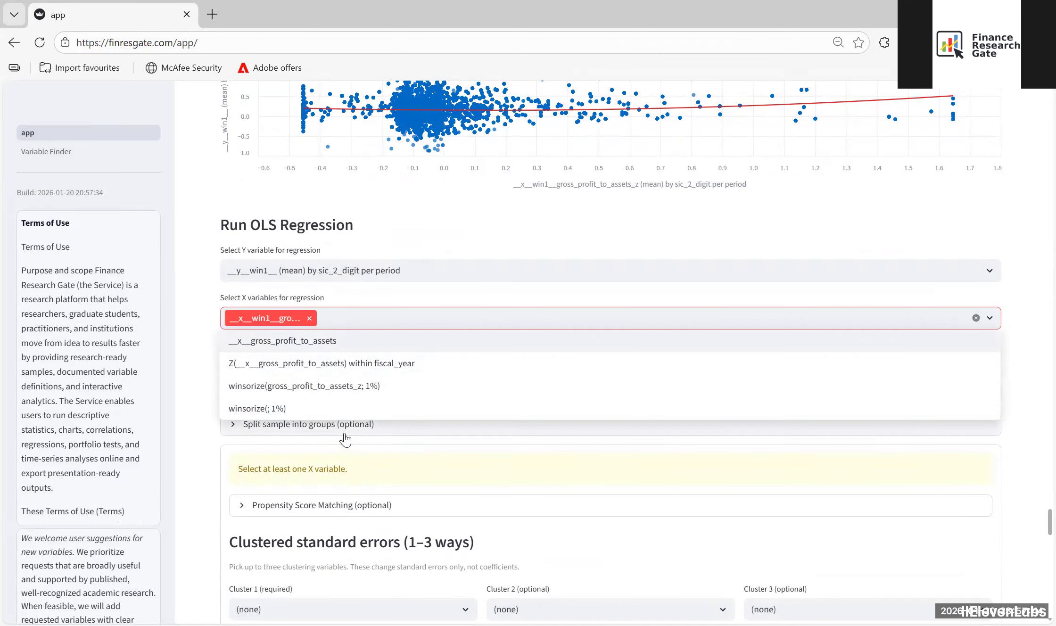
{"action": "left_click", "coordinate": [180, 286]}
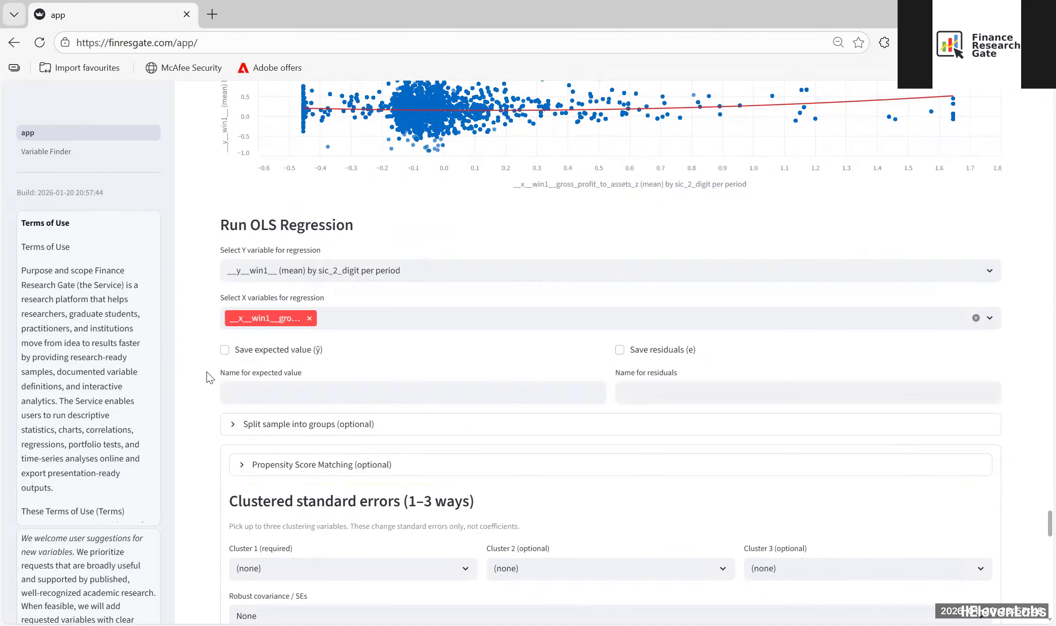
{"action": "scroll", "coordinate": [210, 375], "scroll_direction": "down", "scroll_amount": 8}
{"action": "left_click", "coordinate": [255, 302]}
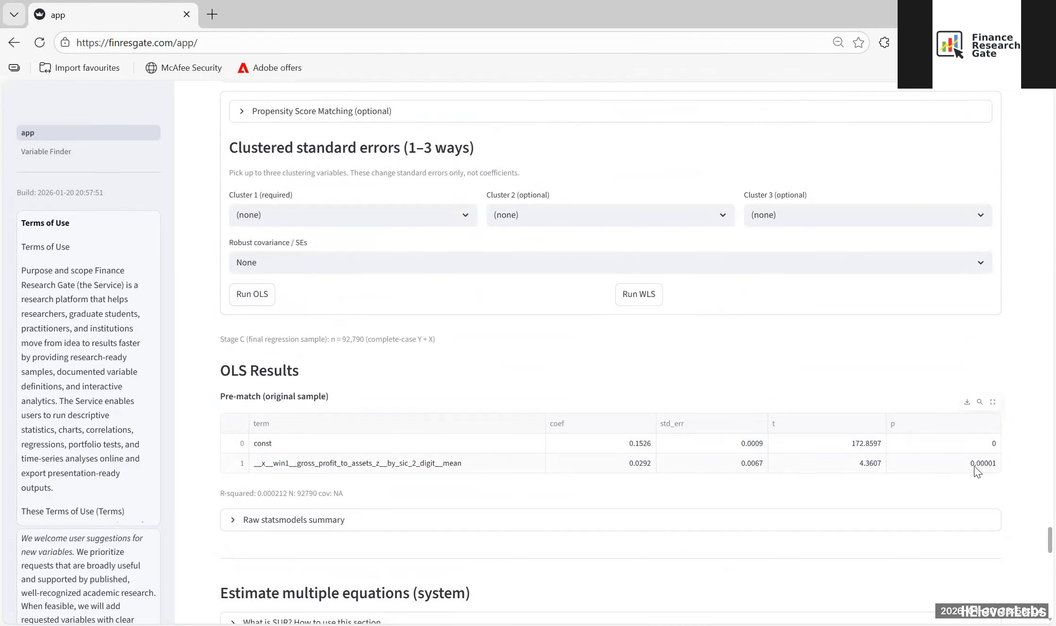
{"action": "scroll", "coordinate": [236, 311], "scroll_direction": "up", "scroll_amount": 10}
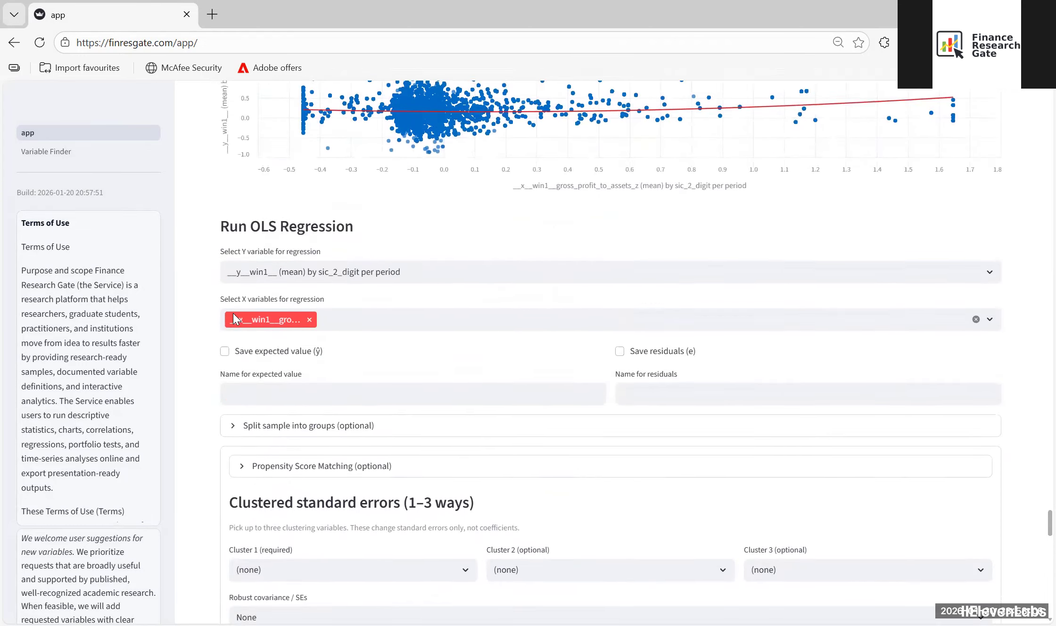